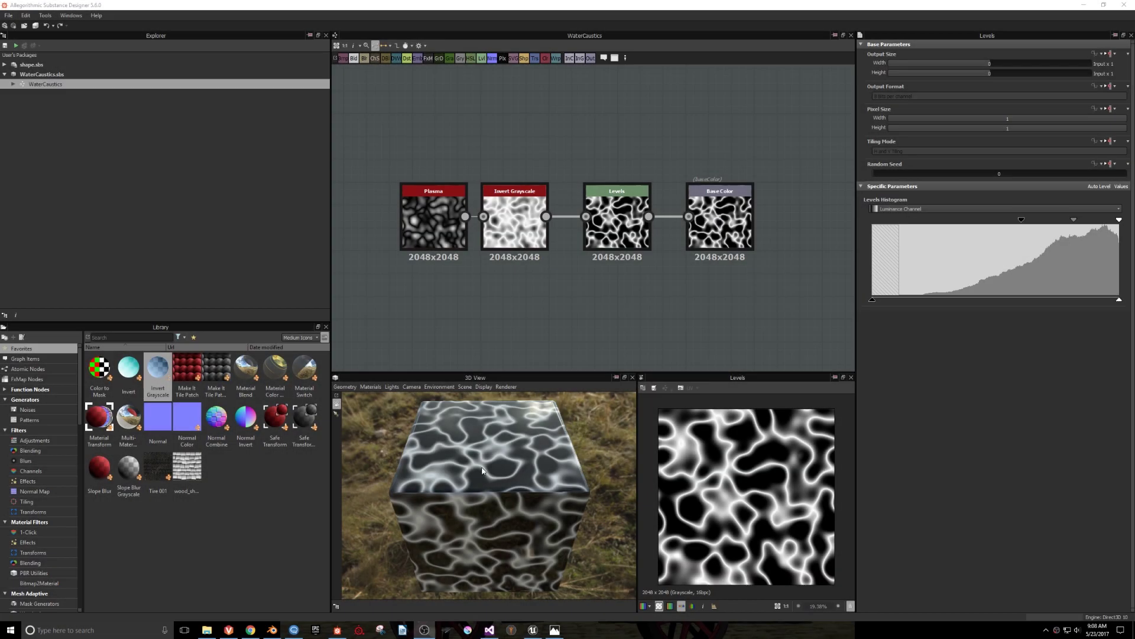
# Examine the Plasma node at the start of the WaterCaustics graph, its Distance parameter and the caustics pattern on the 3D cube.
pyautogui.moveTo(550, 480); pyautogui.dragTo(487, 459)
pyautogui.moveTo(462, 290); pyautogui.dragTo(508, 303, button='middle')
pyautogui.scroll(3, 473, 242)
pyautogui.moveTo(514, 255); pyautogui.dragTo(506, 260, button='middle')
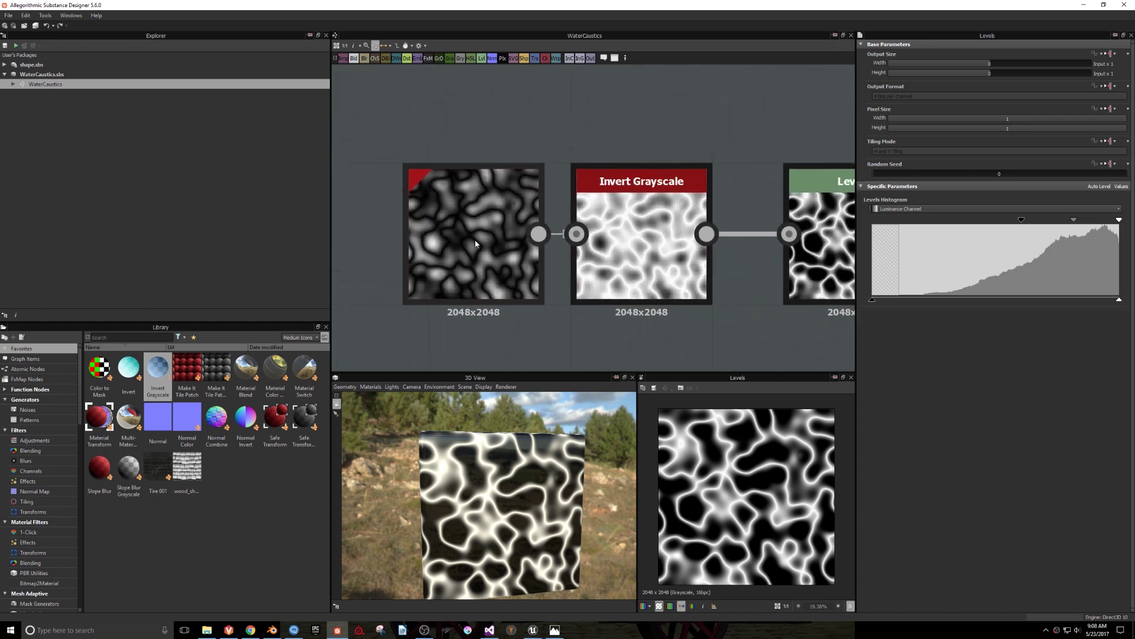
pyautogui.click(477, 244)
pyautogui.moveTo(630, 330); pyautogui.dragTo(620, 322, button='middle')
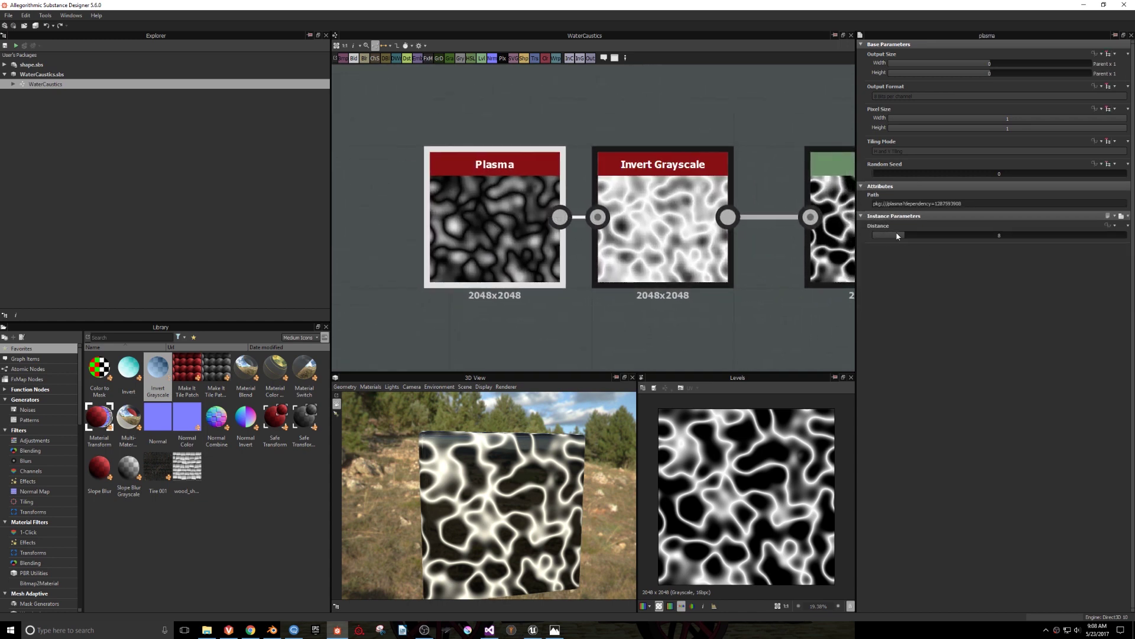
pyautogui.moveTo(904, 236)
pyautogui.mouseDown()
pyautogui.moveTo(895, 235)
pyautogui.moveTo(905, 236)
pyautogui.mouseUp()
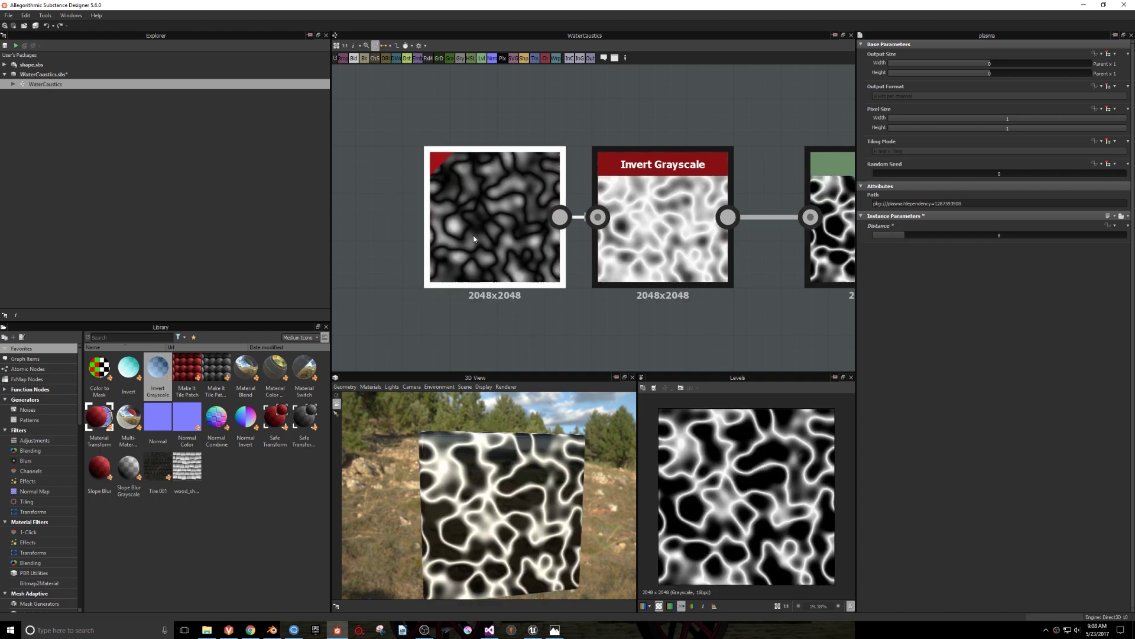
pyautogui.moveTo(584, 525); pyautogui.dragTo(556, 450)
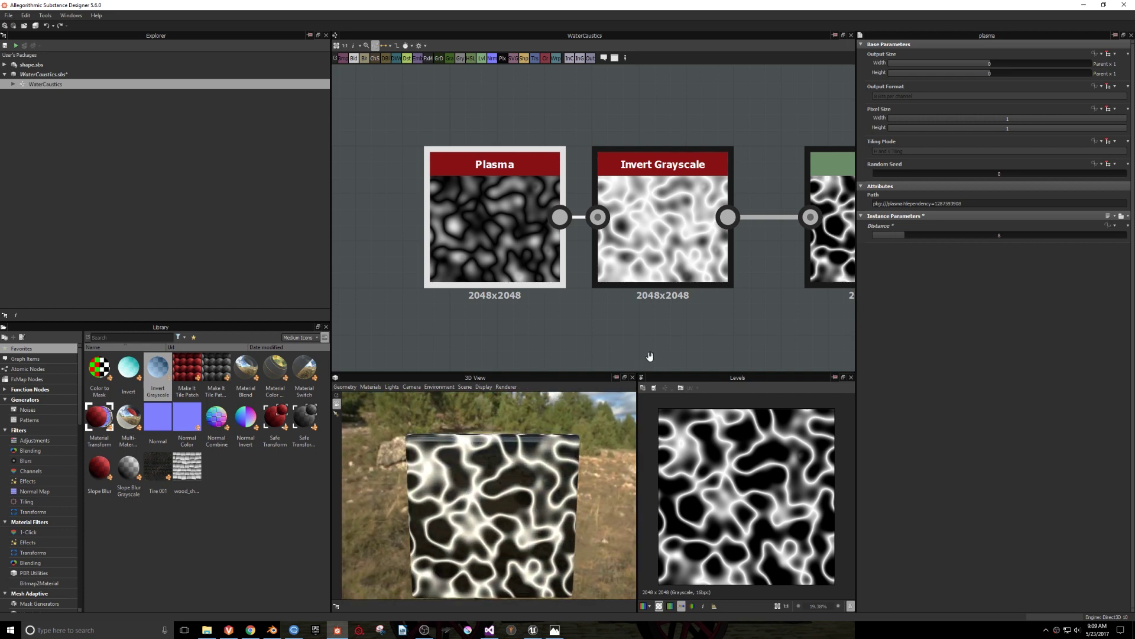
# Inspect the Invert Grayscale, Levels and Base Color nodes in turn, including a close-up of the Levels output.
pyautogui.moveTo(650, 356); pyautogui.dragTo(587, 368, button='middle')
pyautogui.click(580, 254)
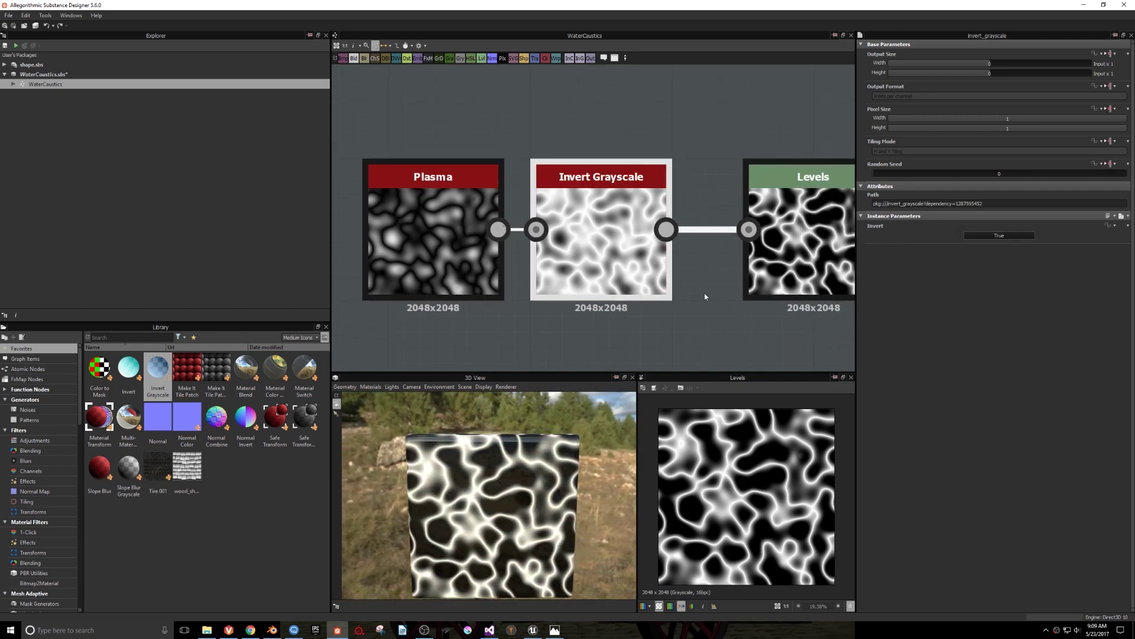
pyautogui.moveTo(704, 295); pyautogui.dragTo(525, 326, button='middle')
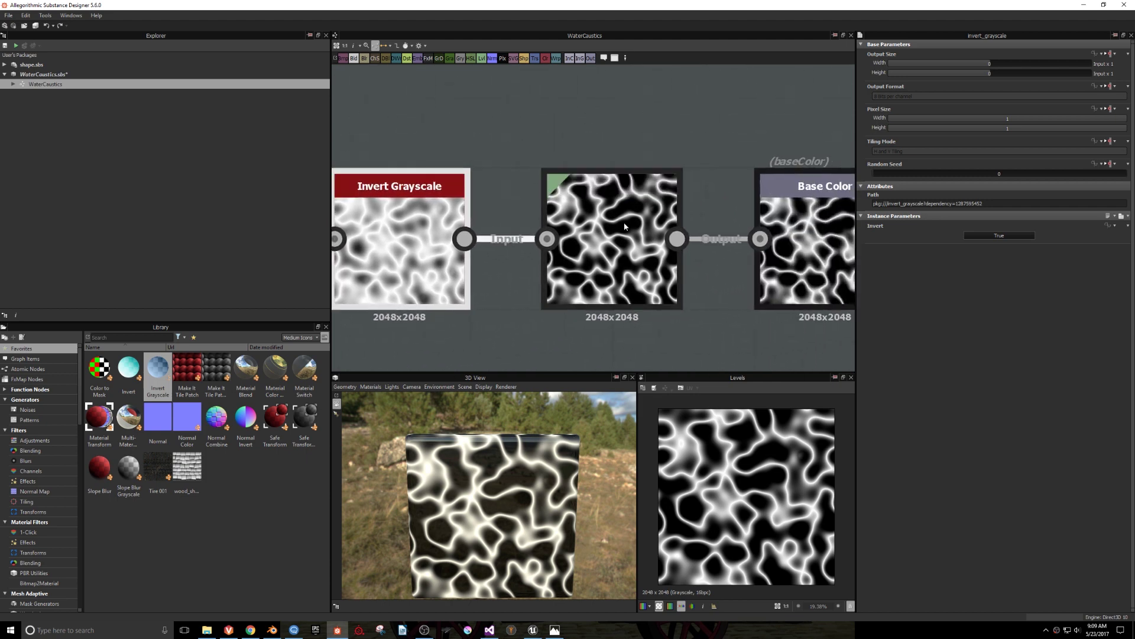
pyautogui.click(623, 221)
pyautogui.moveTo(688, 301); pyautogui.dragTo(579, 292, button='middle')
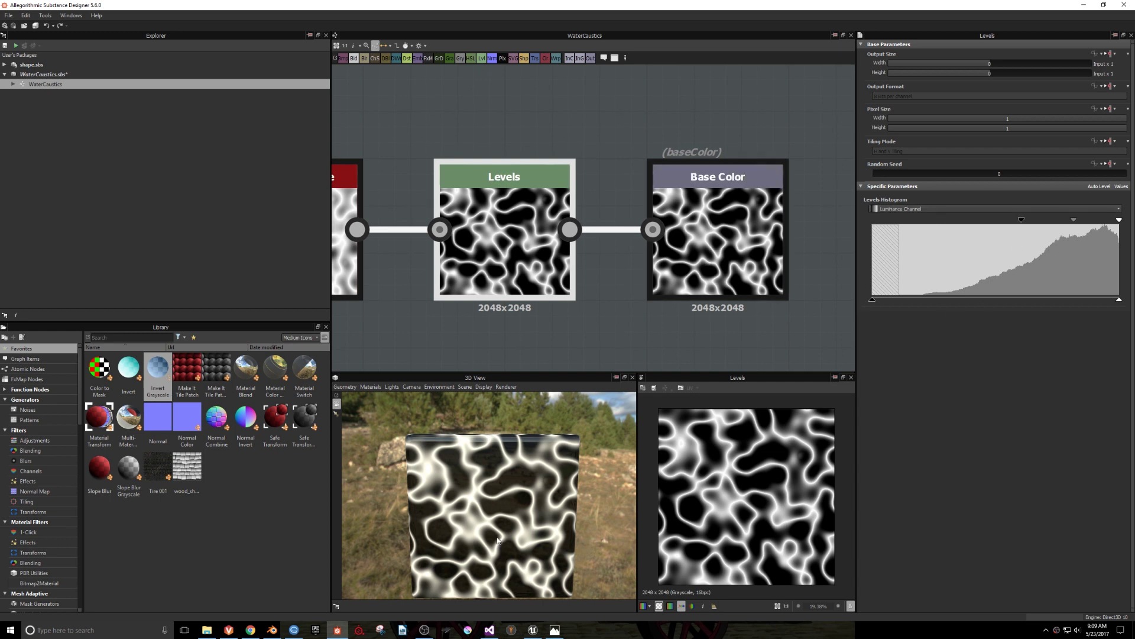
pyautogui.scroll(6, 722, 492)
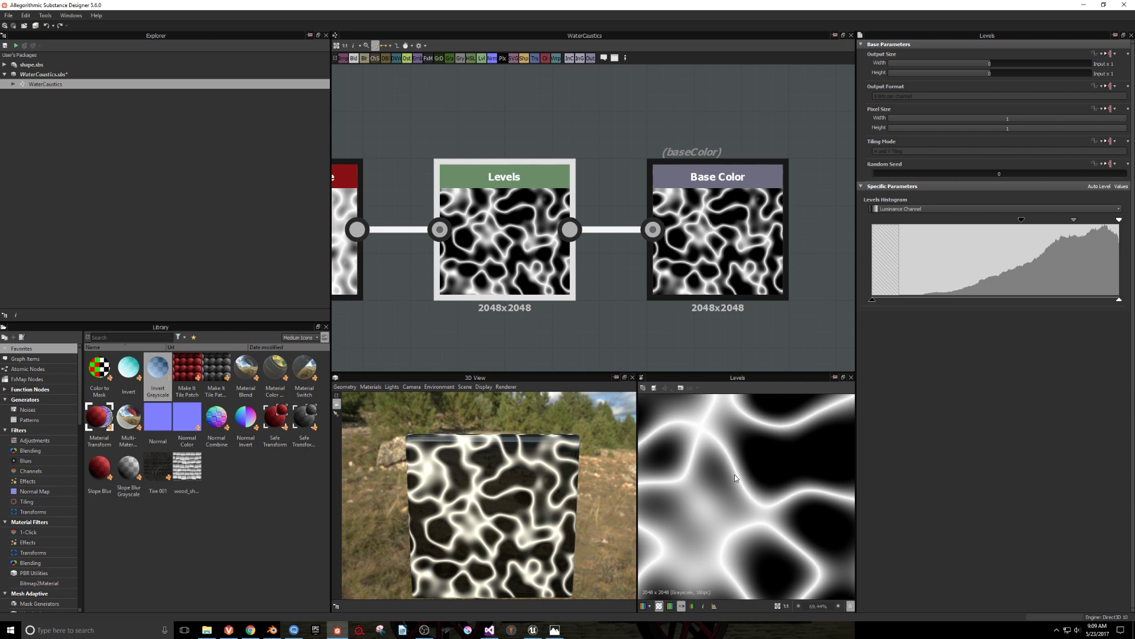
pyautogui.click(769, 254)
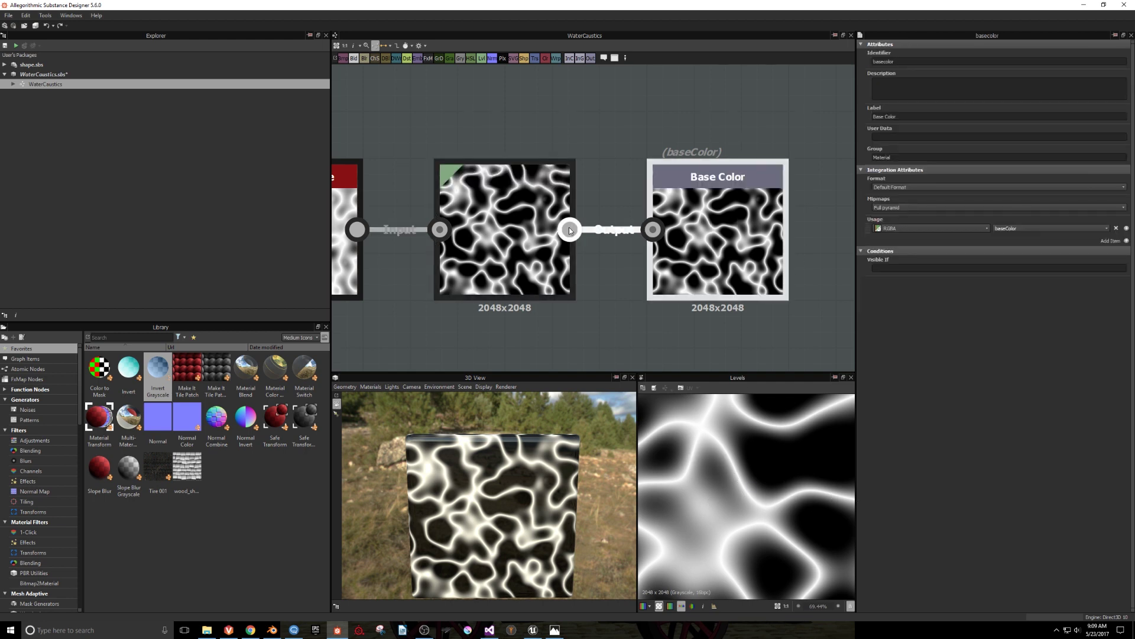
pyautogui.scroll(-3, 565, 229)
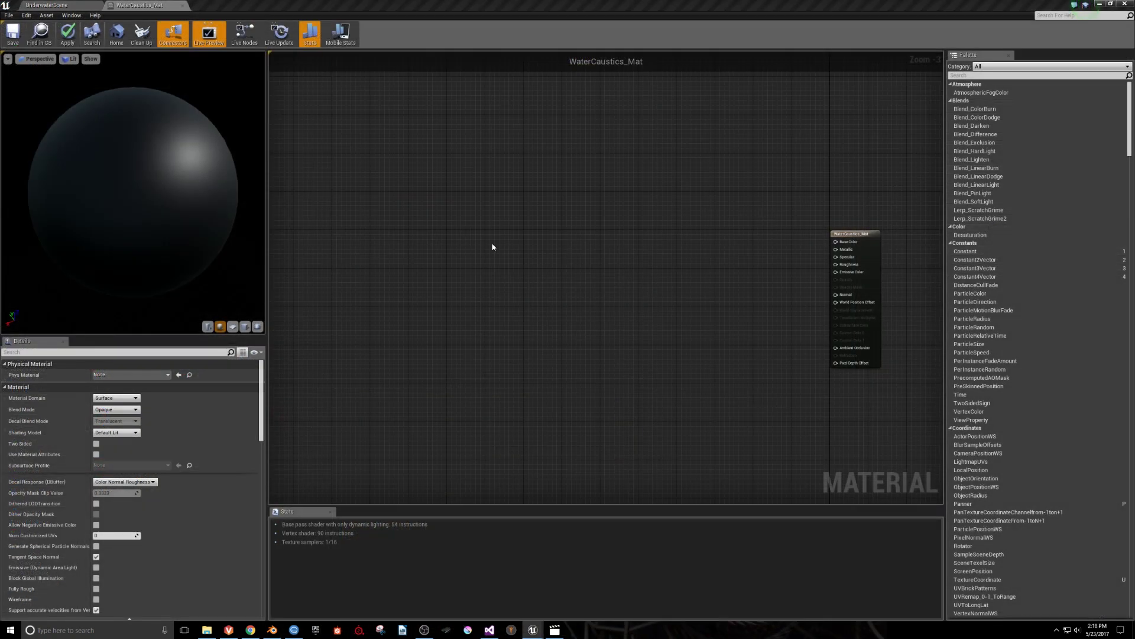
# Switch to the WaterCaustics_Mat material in Unreal Editor and add a TextureCoordinate node to its empty graph area.
pyautogui.moveTo(186, 189)
pyautogui.mouseDown()
pyautogui.moveTo(177, 180)
pyautogui.moveTo(171, 195)
pyautogui.moveTo(183, 171)
pyautogui.moveTo(198, 194)
pyautogui.mouseUp()
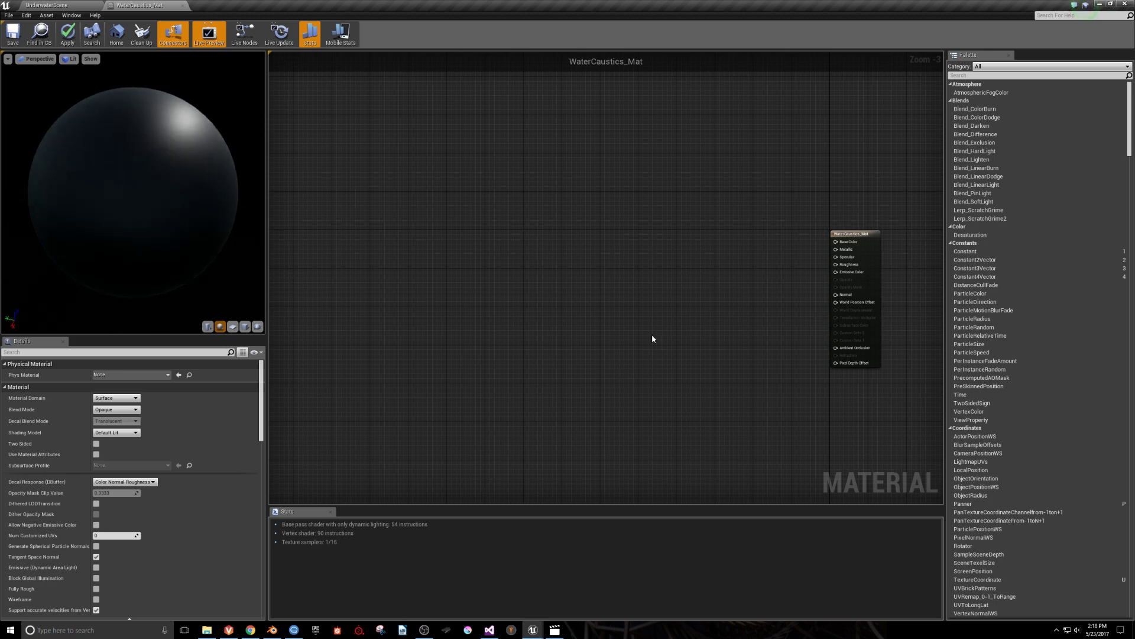
pyautogui.scroll(2, 361, 265)
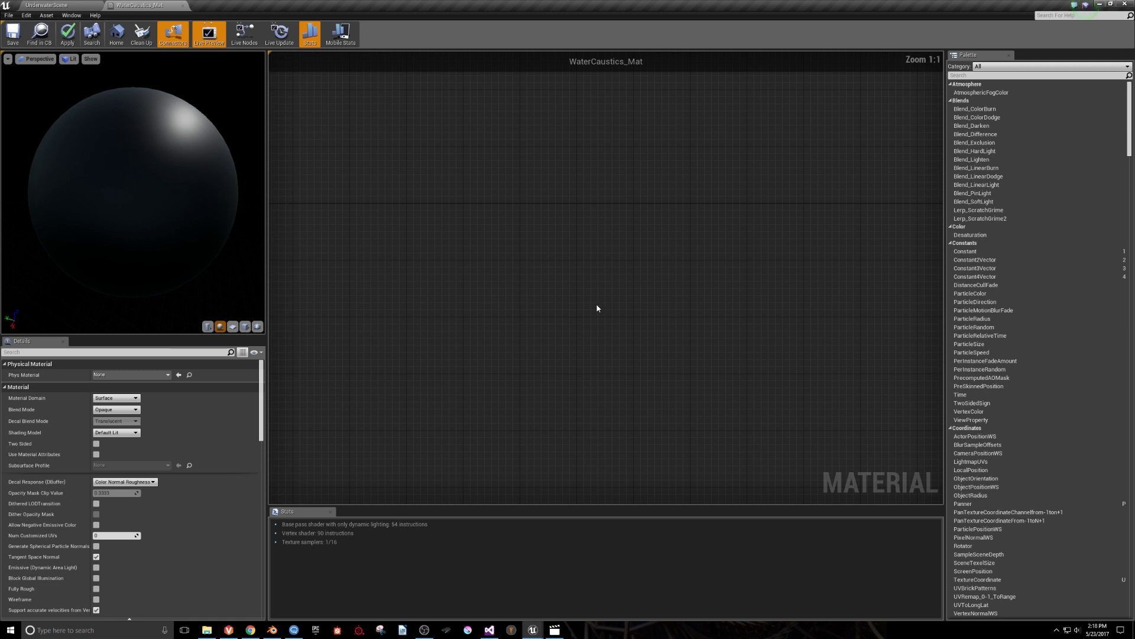
pyautogui.rightClick(423, 288)
pyautogui.write('text')
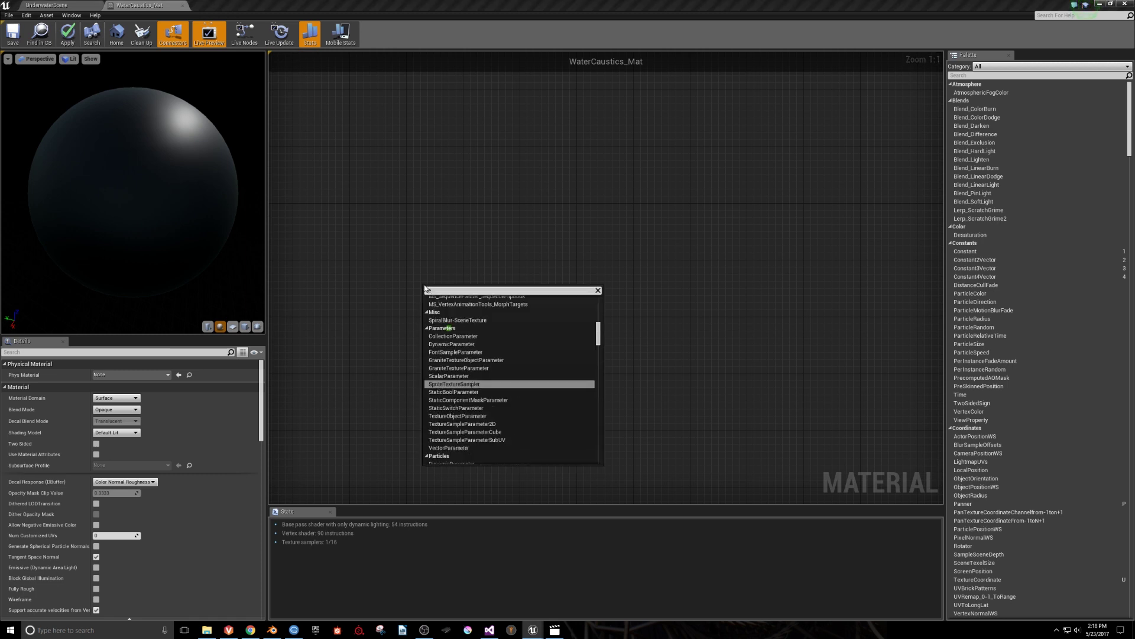
pyautogui.write(' coord')
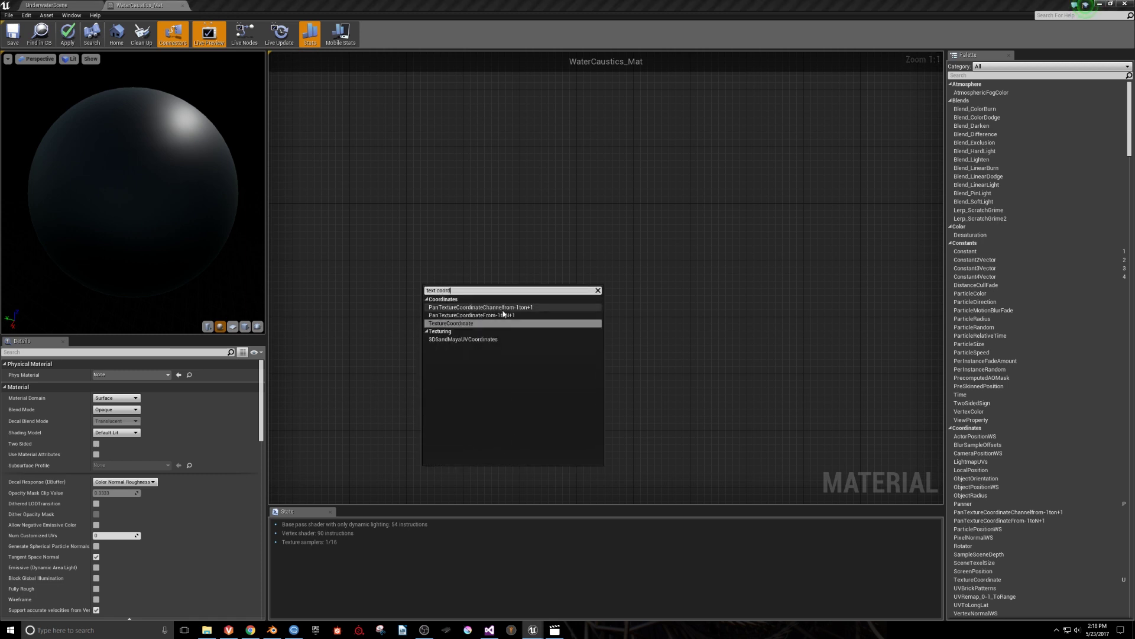
pyautogui.click(487, 325)
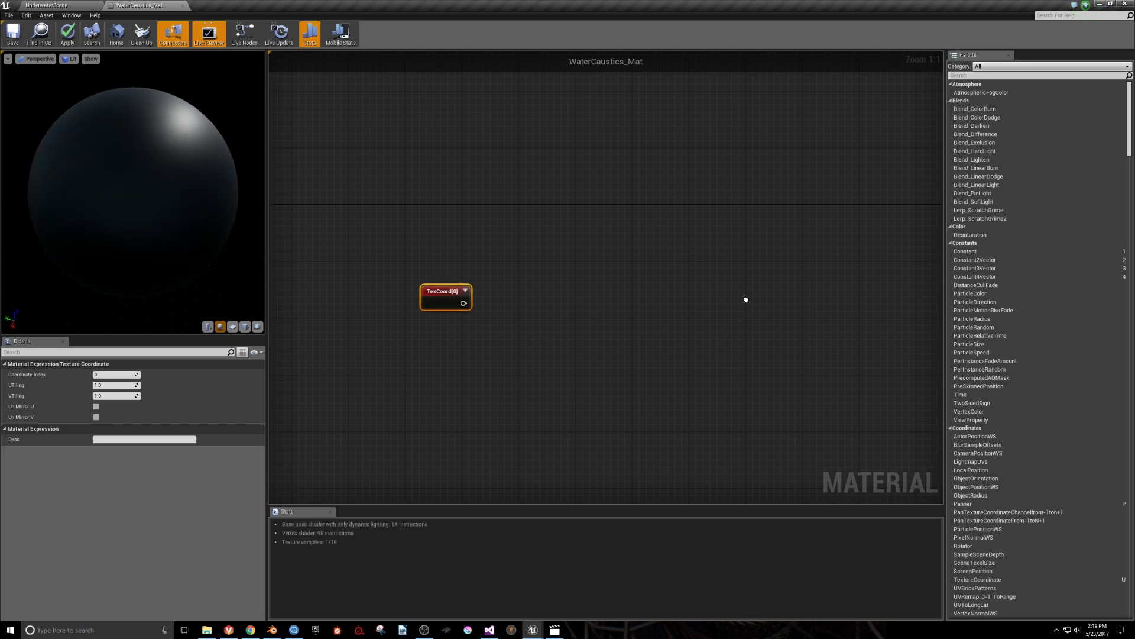
# Add a ComponentMask node from the Math category and place it diagonally above the TexCoord node on its output side.
pyautogui.moveTo(745, 299); pyautogui.dragTo(682, 309, button='right')
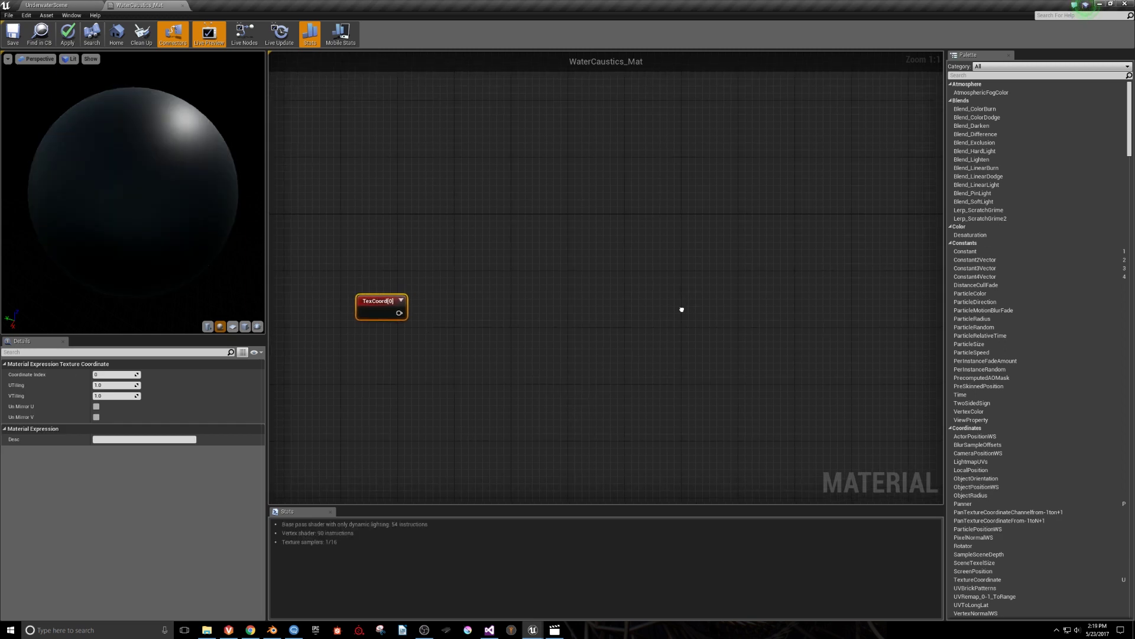
pyautogui.rightClick(446, 293)
pyautogui.write('comp mask')
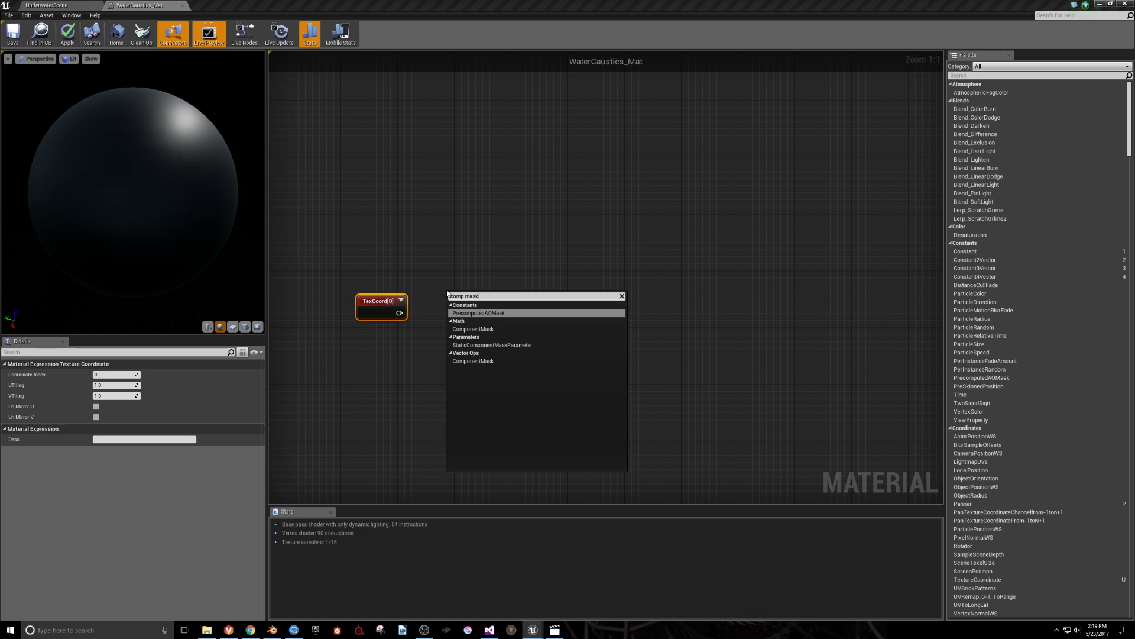
pyautogui.click(481, 329)
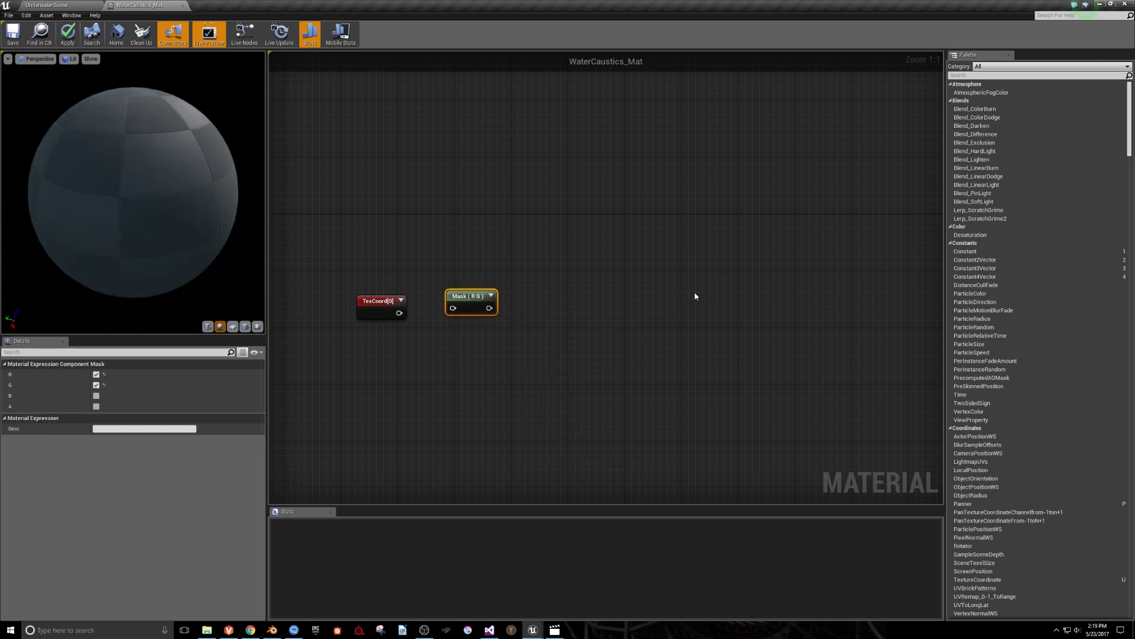
pyautogui.moveTo(465, 302); pyautogui.dragTo(458, 270)
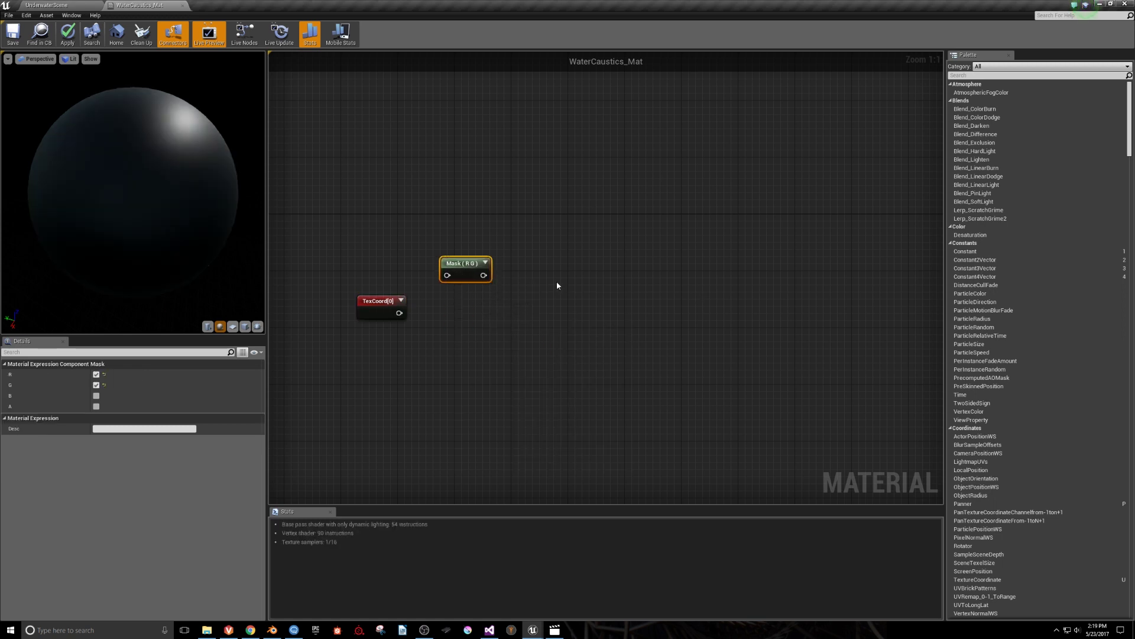
# Duplicate the component mask and align the copy directly below the original.
pyautogui.click(453, 353)
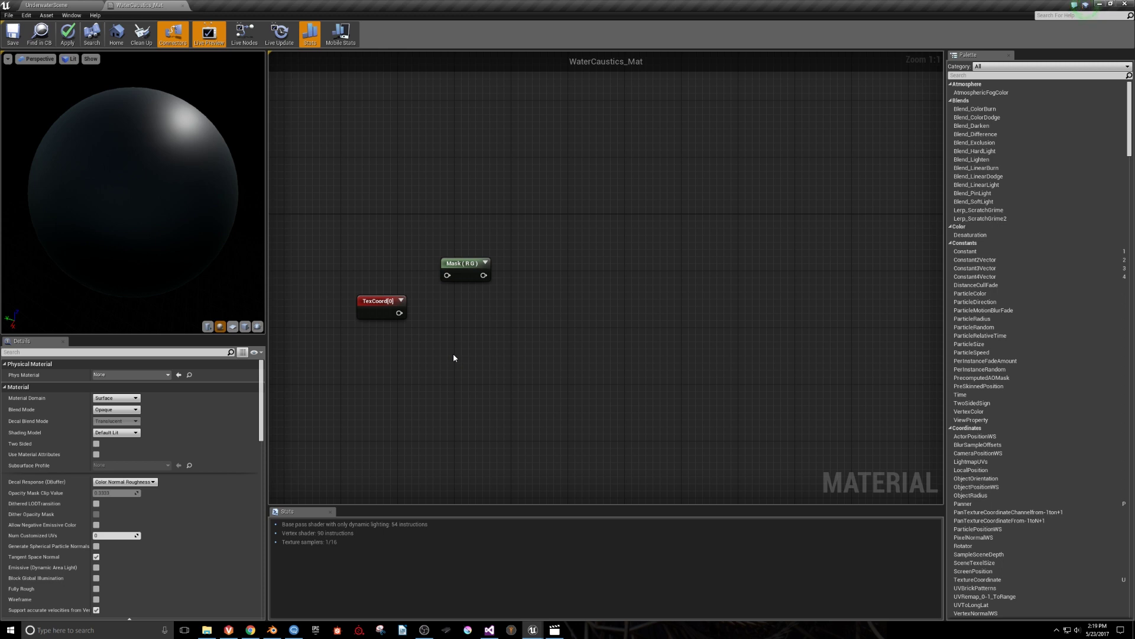
pyautogui.hotkey('ctrl', 'v')
pyautogui.moveTo(481, 374); pyautogui.dragTo(467, 367)
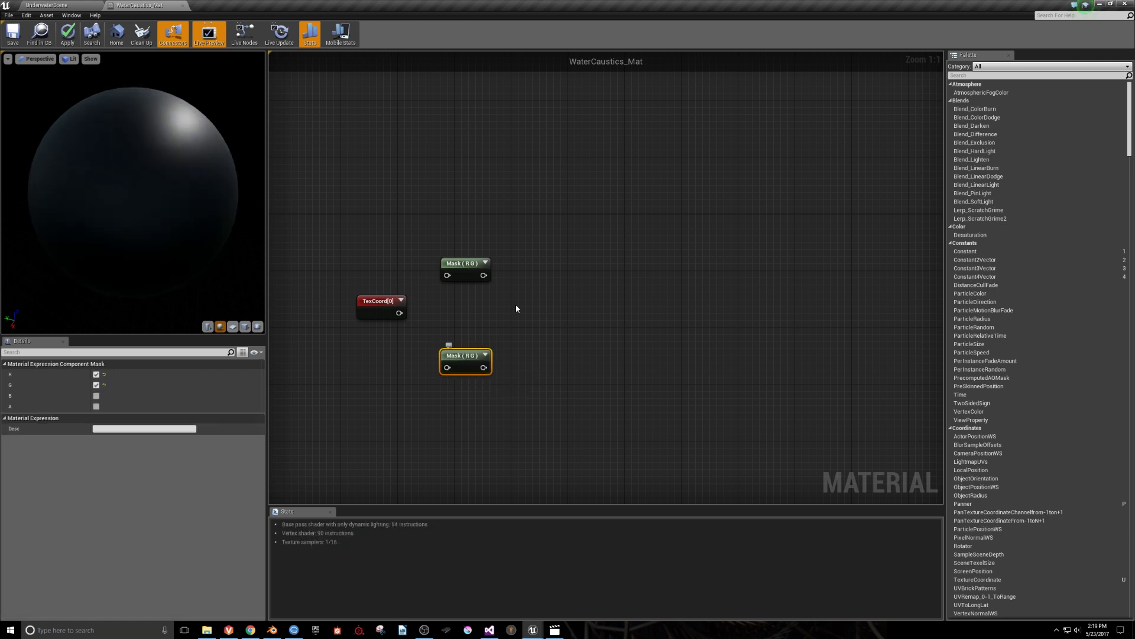
# Limit the upper component mask to the R channel and the lower one to the G channel.
pyautogui.click(470, 271)
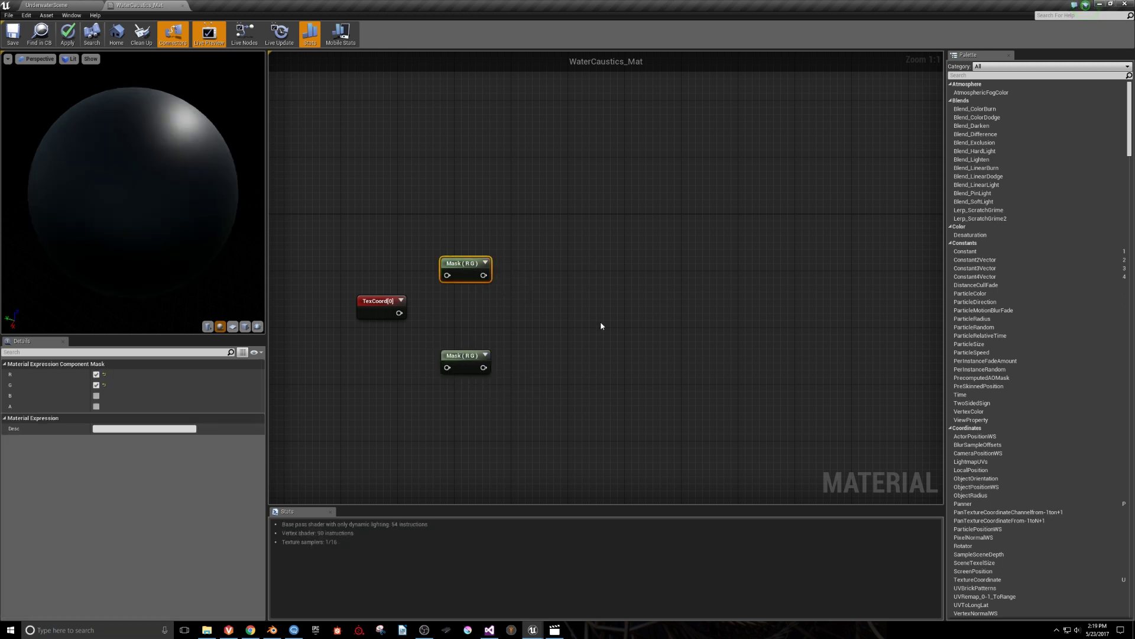
pyautogui.click(97, 385)
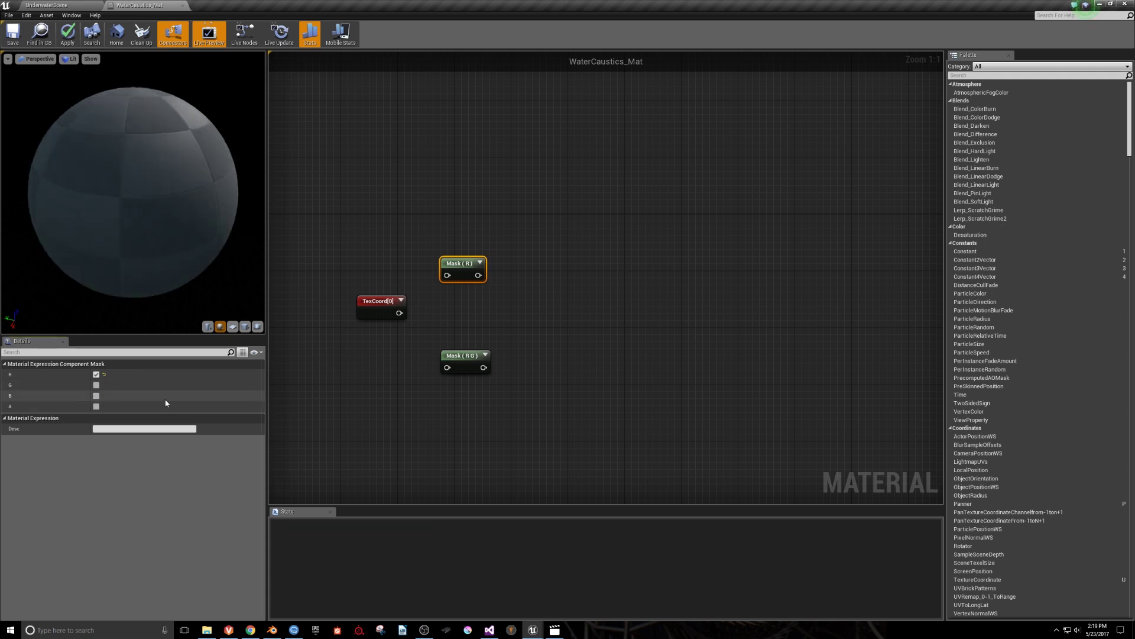
pyautogui.click(463, 362)
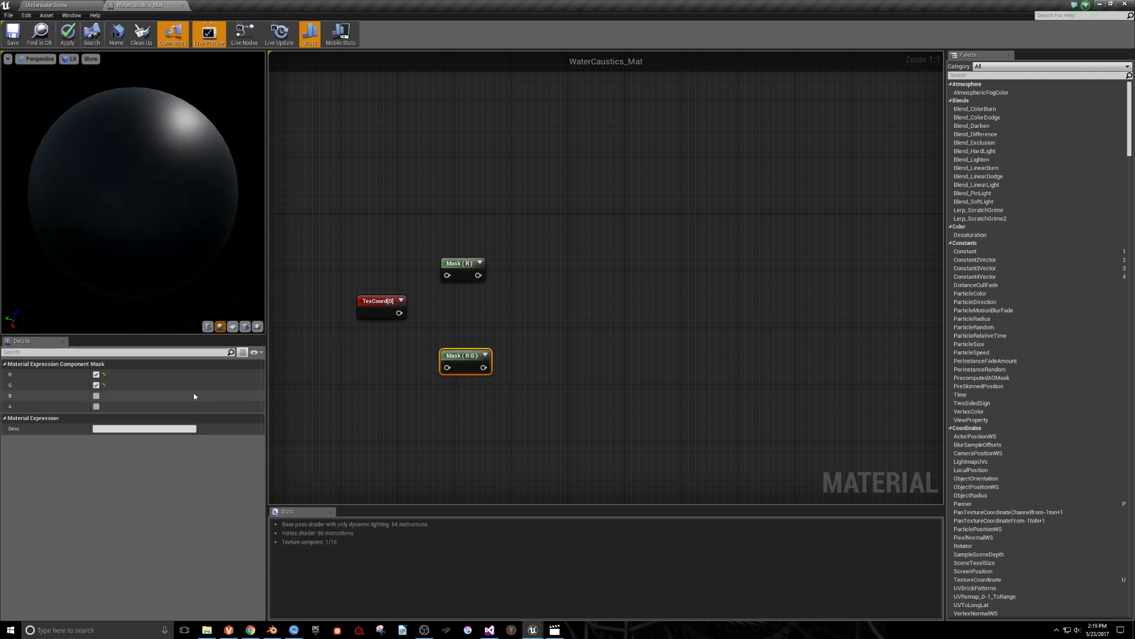
pyautogui.click(96, 374)
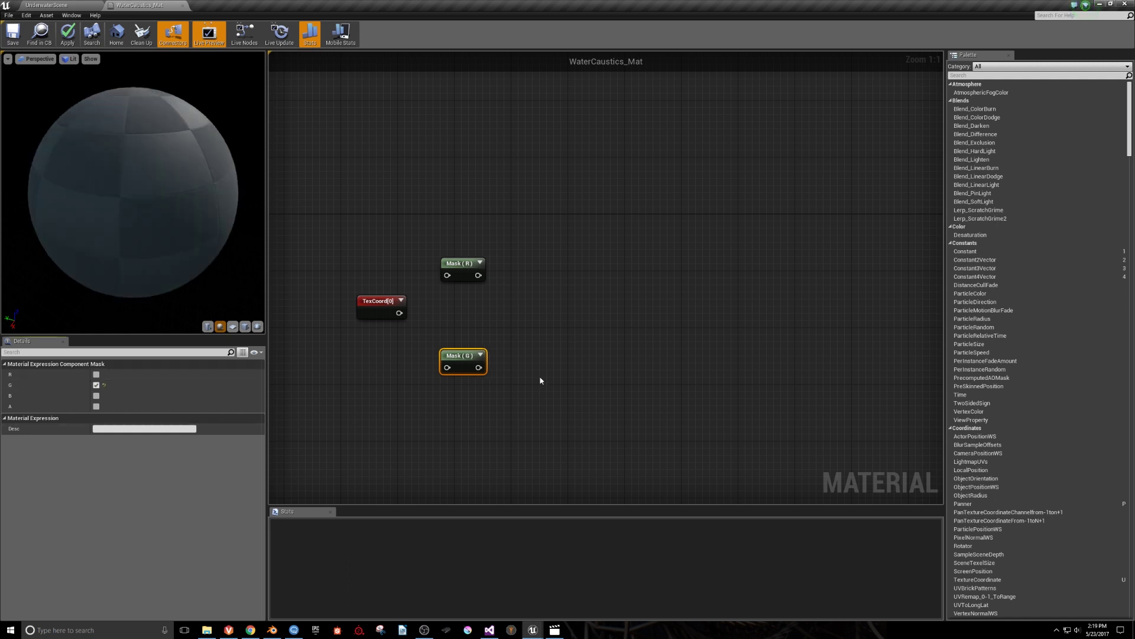
# Connect the TexCoord output to the inputs of both the R and G masks.
pyautogui.moveTo(399, 313); pyautogui.dragTo(447, 275)
pyautogui.moveTo(399, 313); pyautogui.dragTo(447, 367)
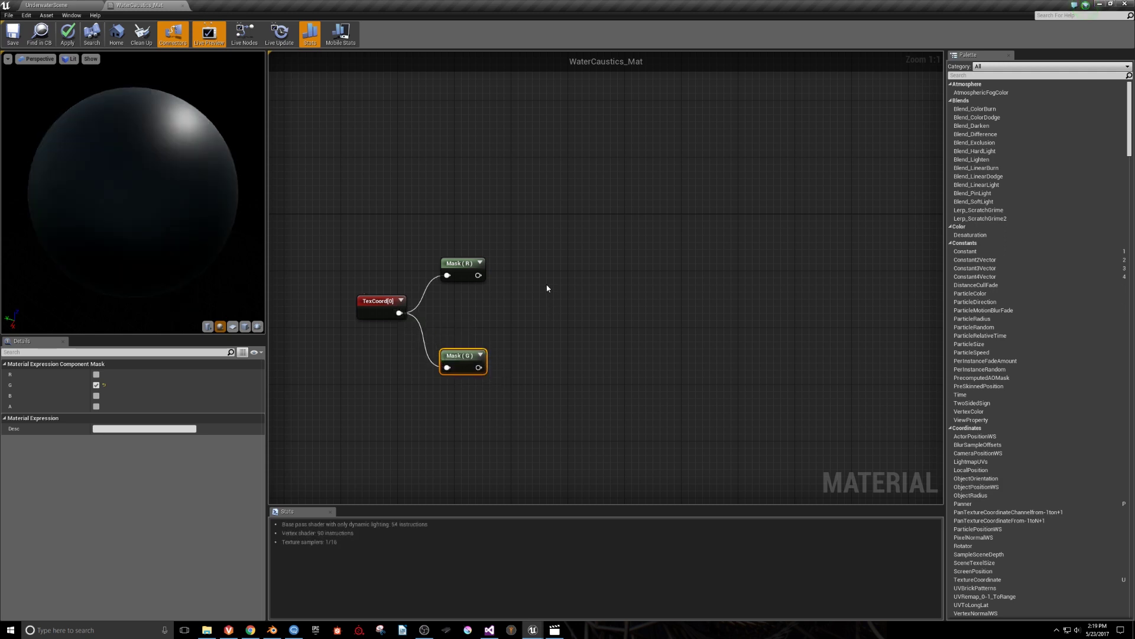
pyautogui.click(540, 307)
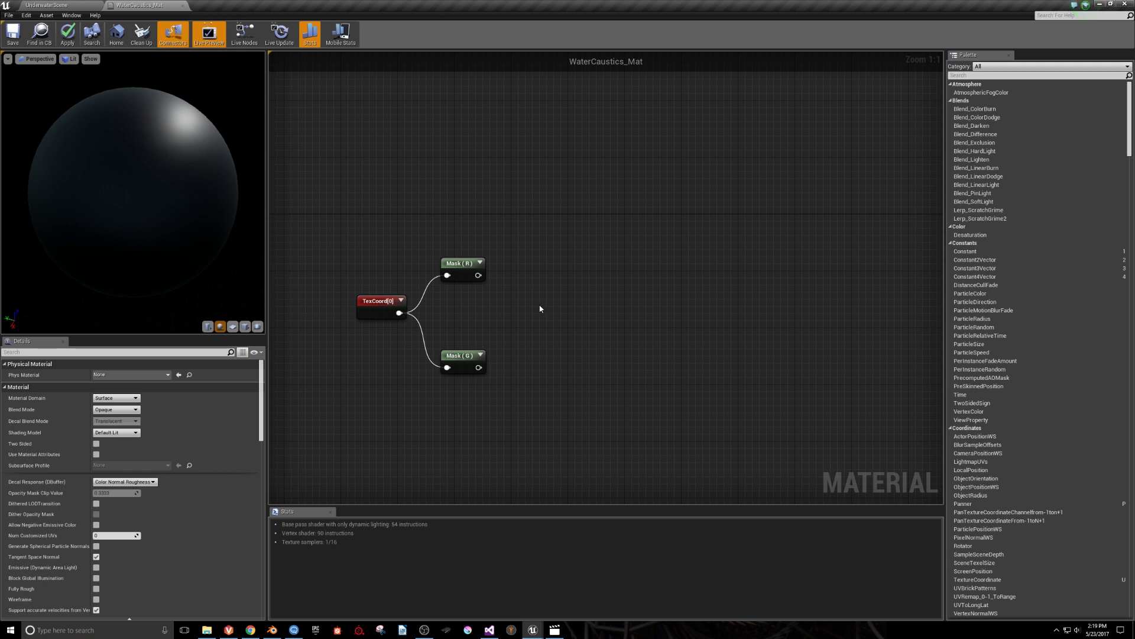
# Add a Constant node between the two masks and convert it to a parameter named U_Tiling.
pyautogui.press('1')
pyautogui.click(481, 308)
pyautogui.rightClick(491, 311)
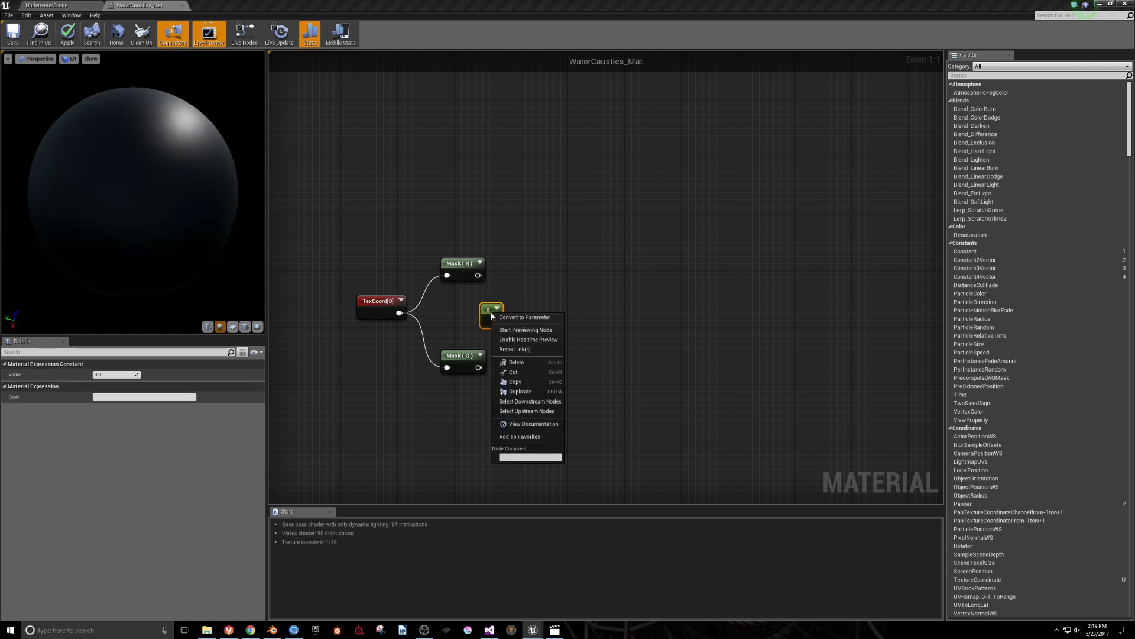
pyautogui.click(527, 319)
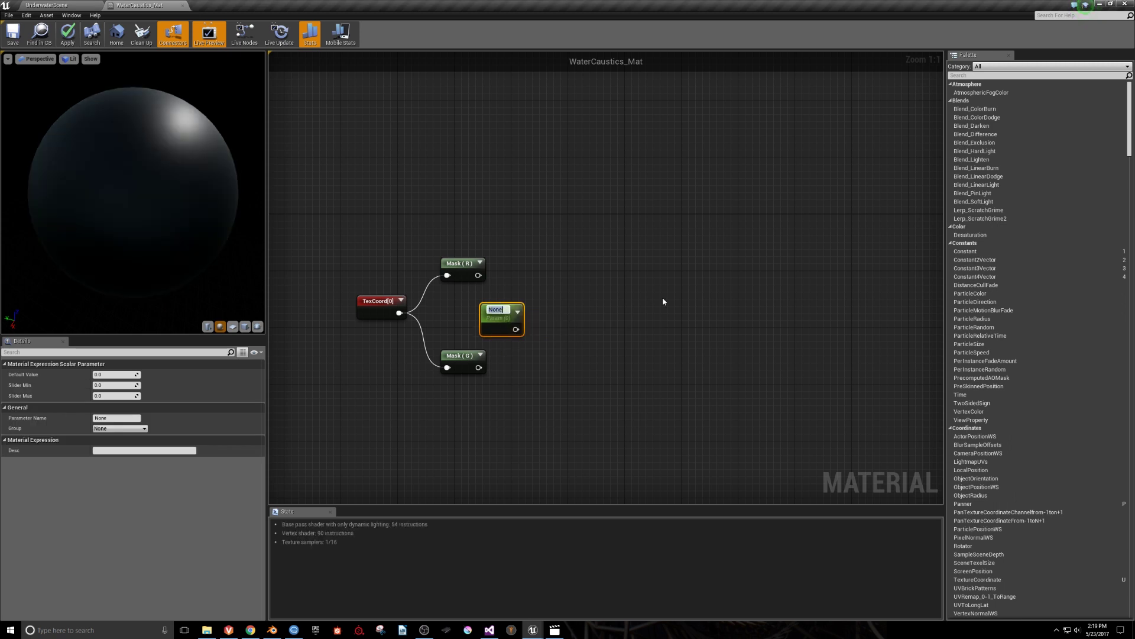
pyautogui.write('U_Tiling')
pyautogui.press('Return')
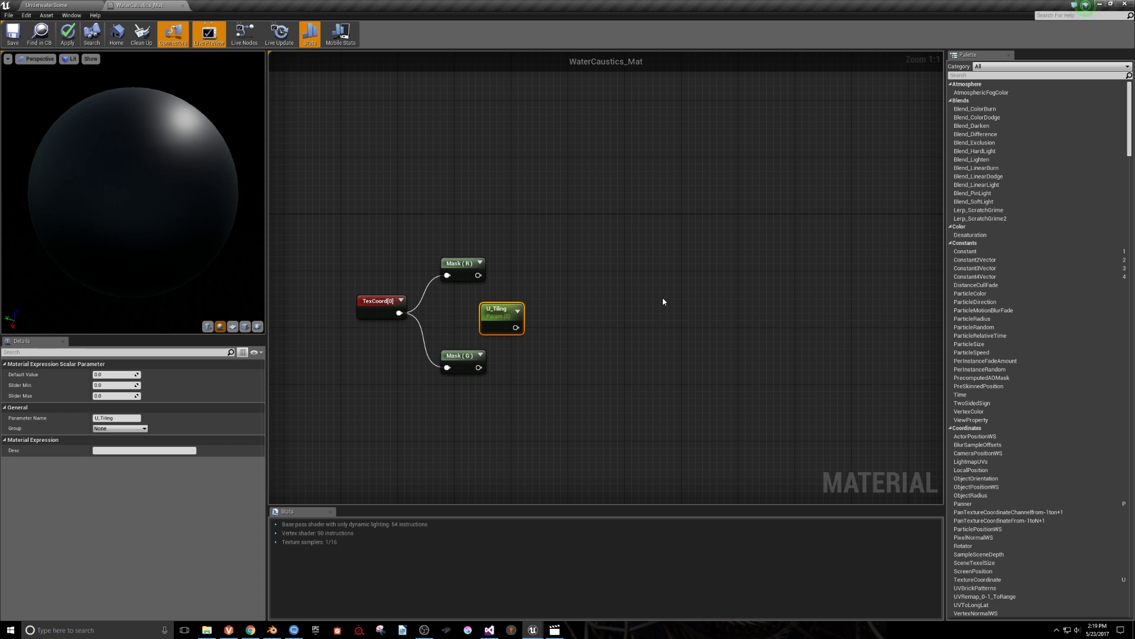
# Set the default value of the U_Tiling parameter to 1.
pyautogui.click(112, 374)
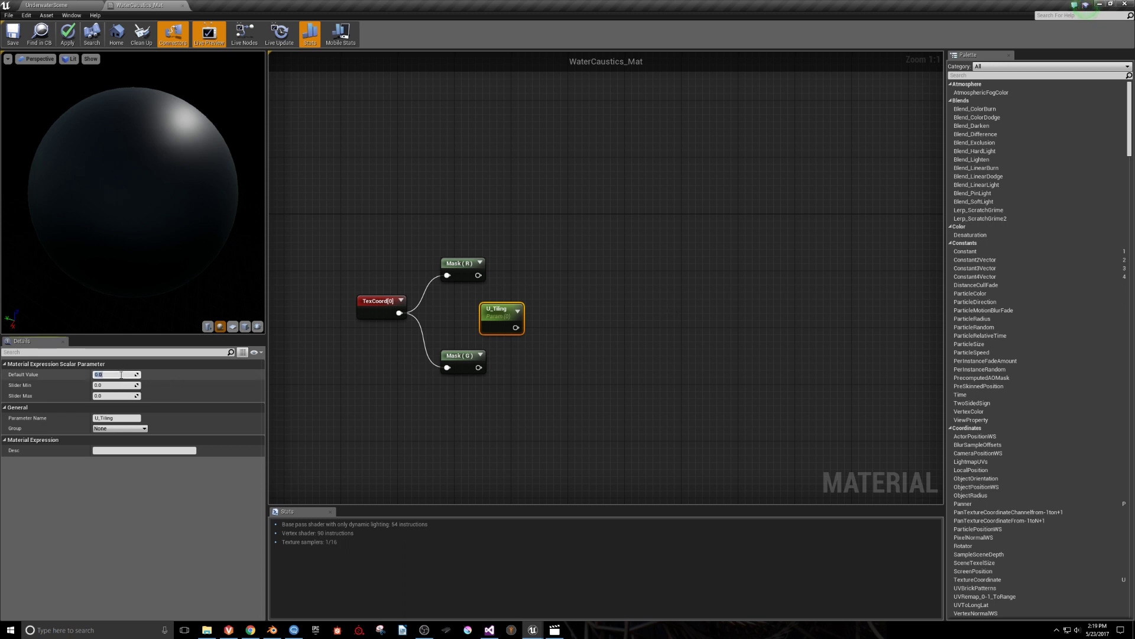
pyautogui.write('1')
pyautogui.press('Return')
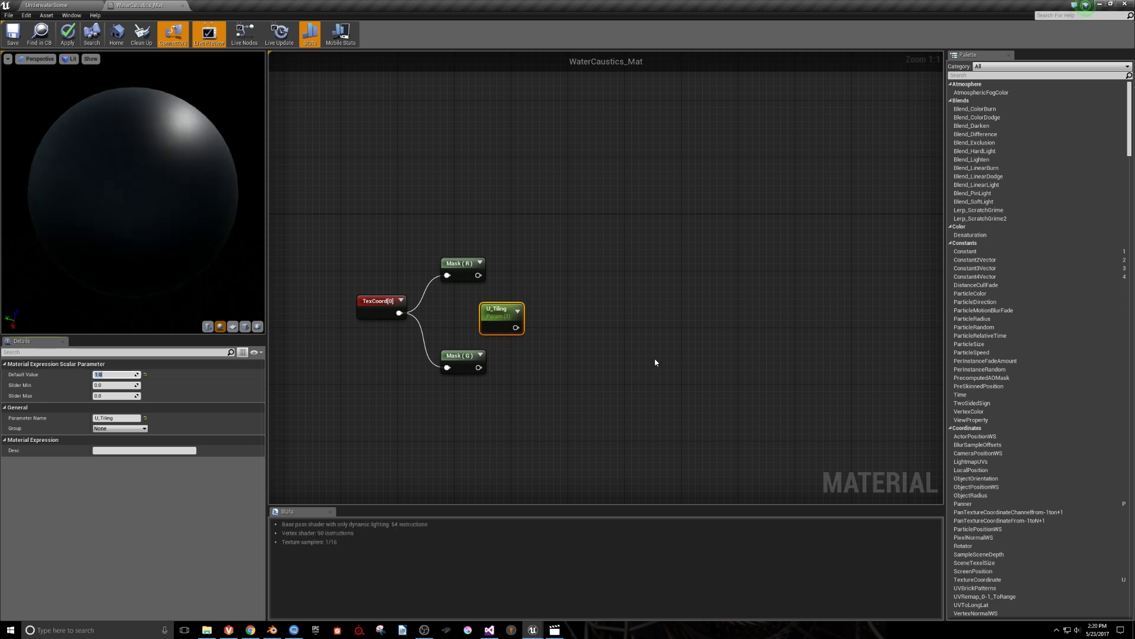
pyautogui.click(500, 410)
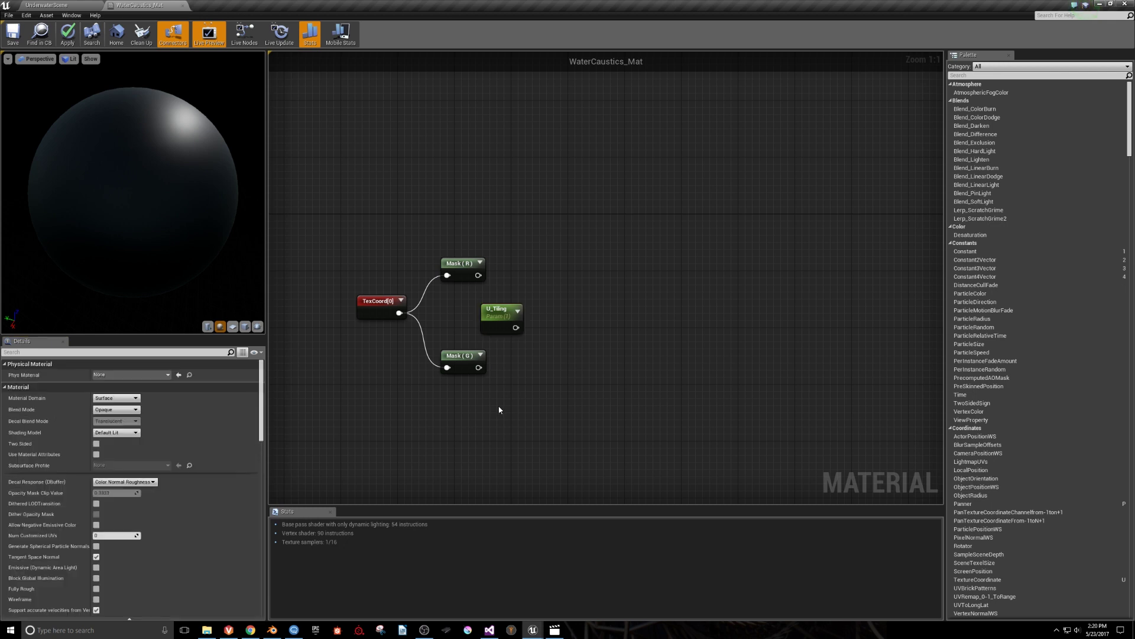
# Duplicate the U_Tiling parameter, place the copy below the G mask and rename it V_Tiling.
pyautogui.click(501, 319)
pyautogui.hotkey('ctrl', 'c')
pyautogui.click(498, 401)
pyautogui.hotkey('ctrl', 'v')
pyautogui.moveTo(498, 401); pyautogui.dragTo(491, 394)
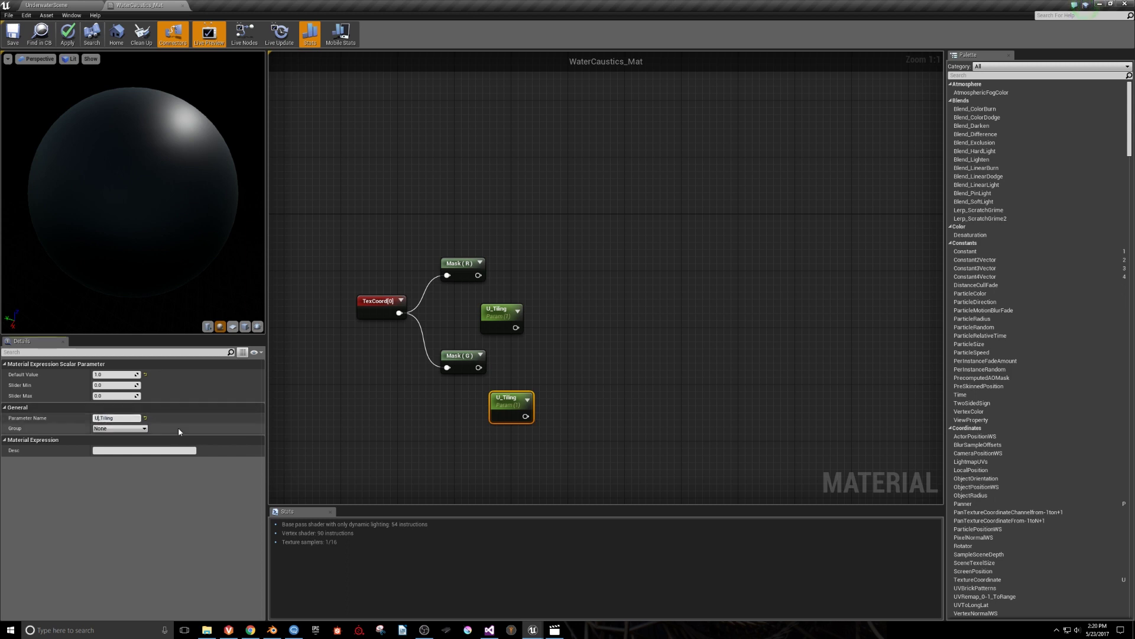
pyautogui.press('BackSpace')
pyautogui.write('V')
pyautogui.press('Return')
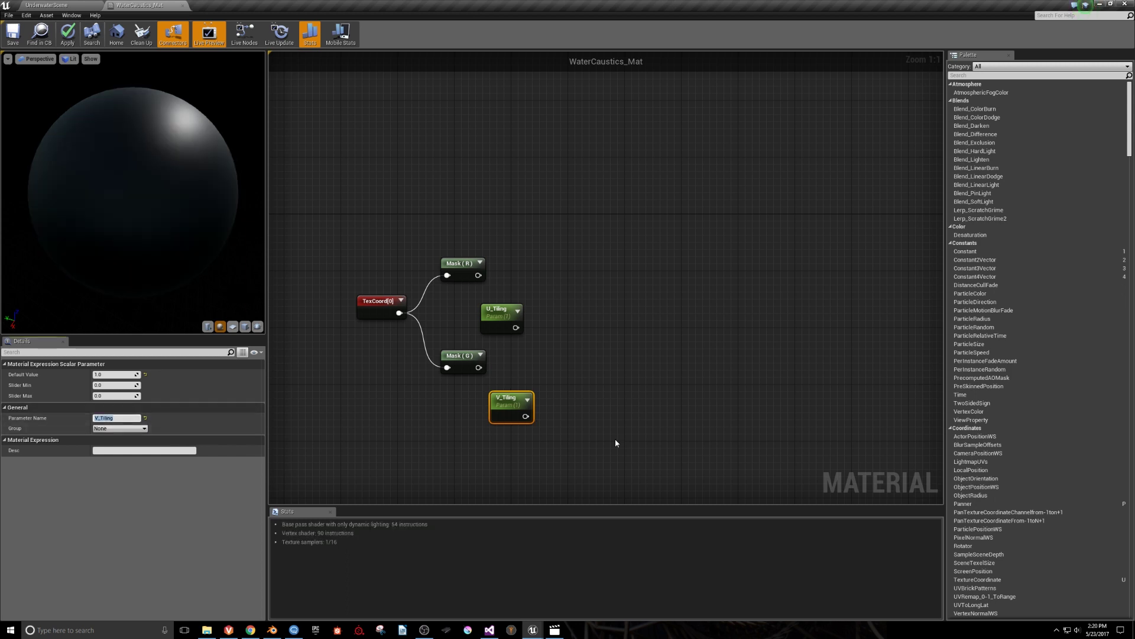
# Add a Multiply node beyond the R mask and place a duplicate of it beside V_Tiling.
pyautogui.click(580, 276)
pyautogui.click(577, 278)
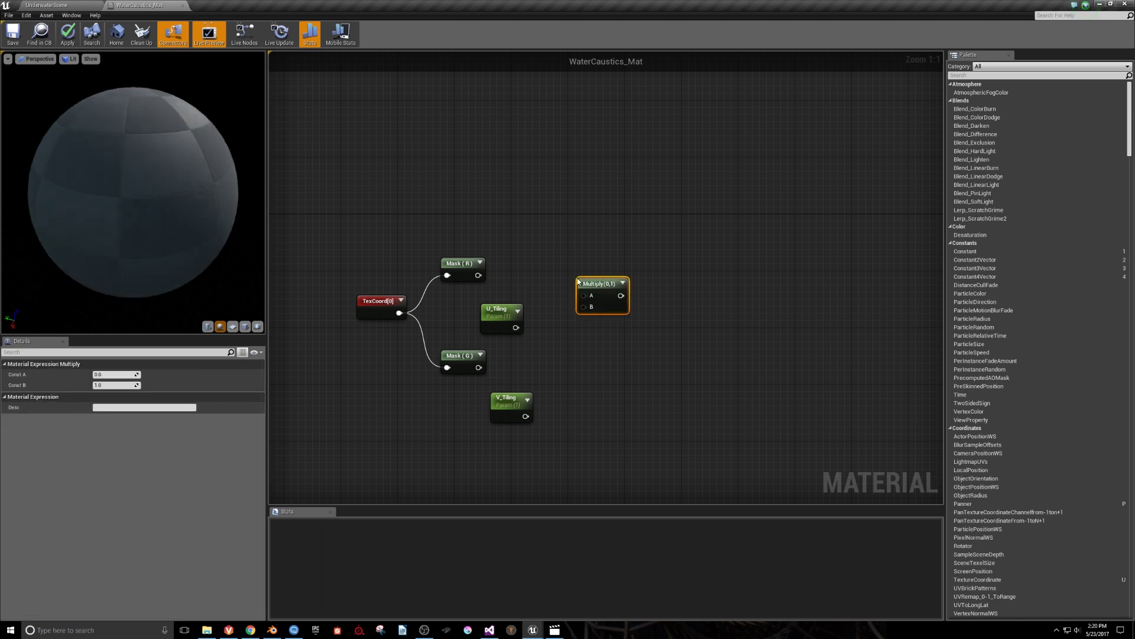
pyautogui.hotkey('ctrl', 'c')
pyautogui.hotkey('ctrl', 'v')
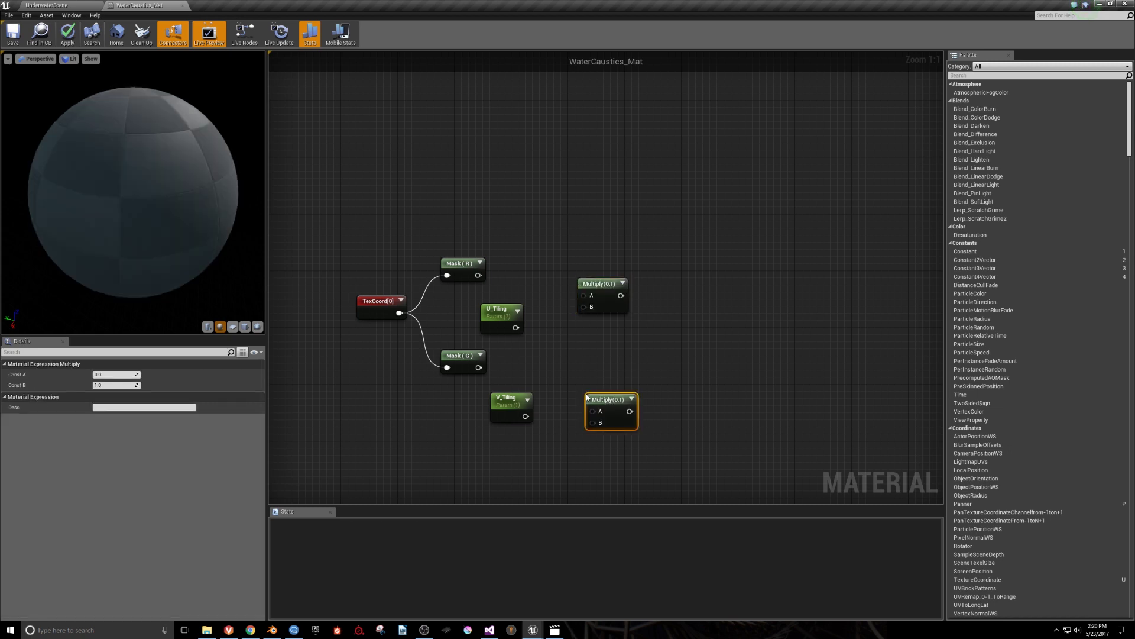
# Connect each mask to input A and its matching U_Tiling or V_Tiling parameter to input B of the corresponding Multiply node.
pyautogui.moveTo(524, 328); pyautogui.dragTo(583, 306)
pyautogui.moveTo(478, 275); pyautogui.dragTo(583, 295)
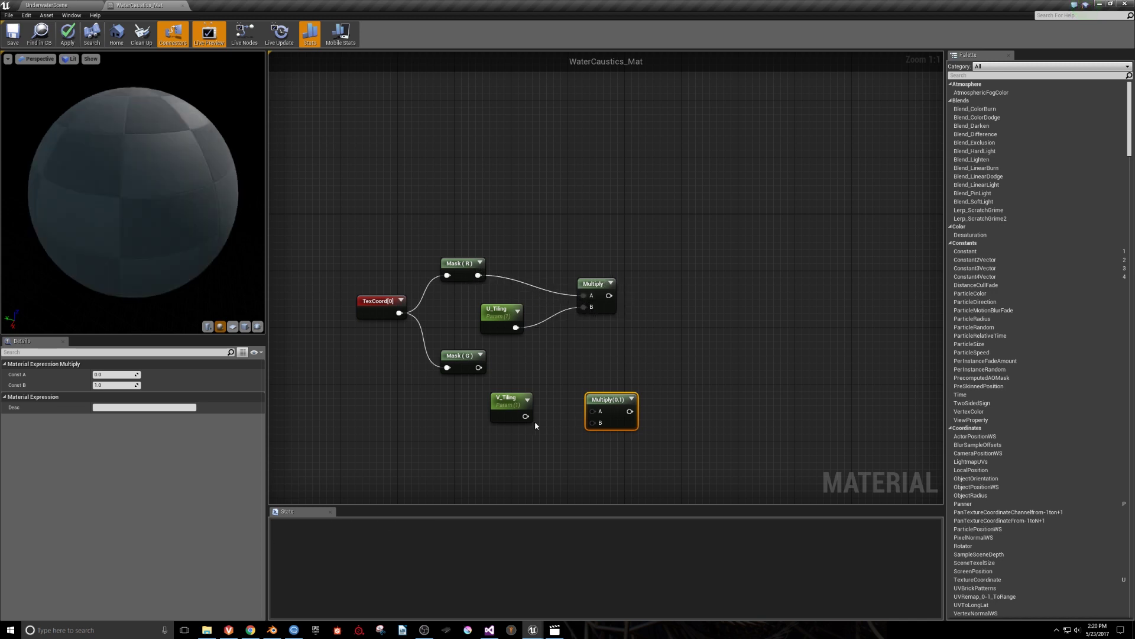
pyautogui.moveTo(526, 416)
pyautogui.mouseDown()
pyautogui.moveTo(593, 422)
pyautogui.moveTo(531, 419)
pyautogui.moveTo(593, 413)
pyautogui.moveTo(541, 417)
pyautogui.mouseUp()
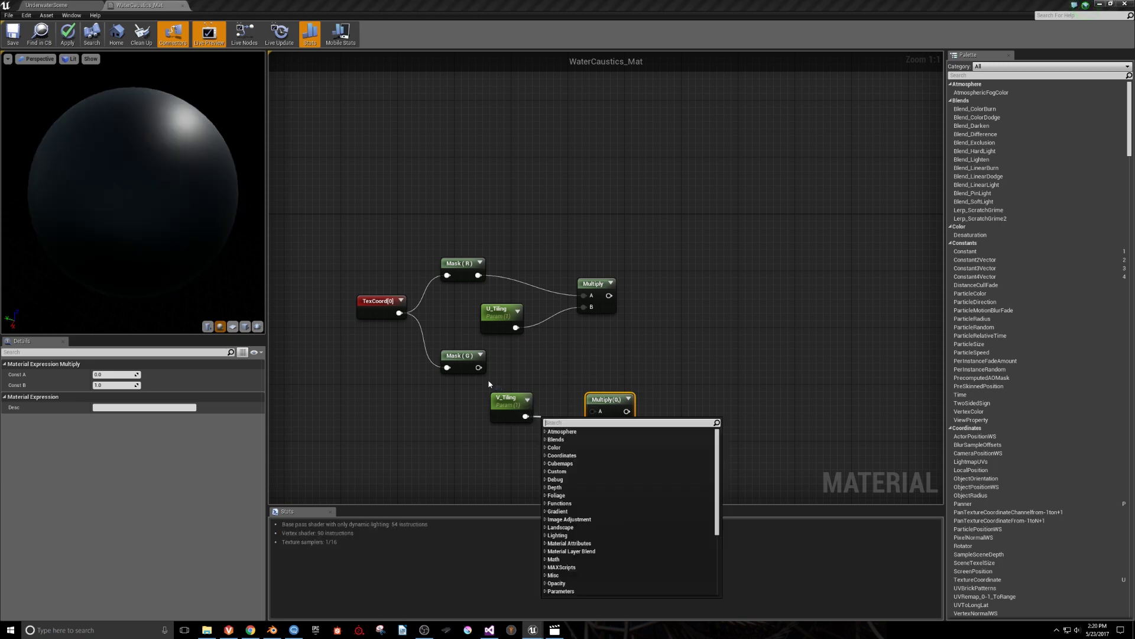
pyautogui.click(489, 383)
pyautogui.moveTo(479, 367); pyautogui.dragTo(592, 411)
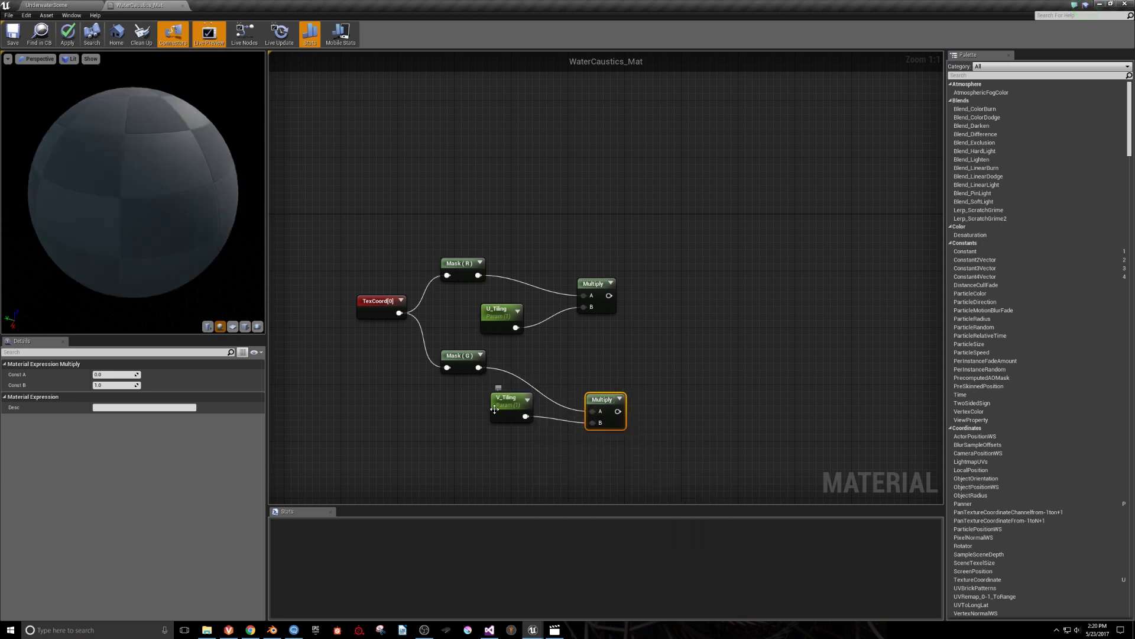
# Tidy the graph by moving V_Tiling and the lower Multiply node into line beneath their upper counterparts.
pyautogui.click(494, 410)
pyautogui.moveTo(495, 409); pyautogui.dragTo(483, 424)
pyautogui.moveTo(605, 407); pyautogui.dragTo(596, 381)
pyautogui.moveTo(752, 400); pyautogui.dragTo(658, 399, button='right')
pyautogui.moveTo(585, 409); pyautogui.dragTo(701, 357, button='right')
pyautogui.scroll(-2, 701, 358)
pyautogui.moveTo(430, 224); pyautogui.dragTo(563, 340)
pyautogui.moveTo(563, 340); pyautogui.dragTo(442, 319, button='right')
# Add an AppendVector node and connect the upper Multiply output to its A input and the lower one to B.
pyautogui.click(599, 319)
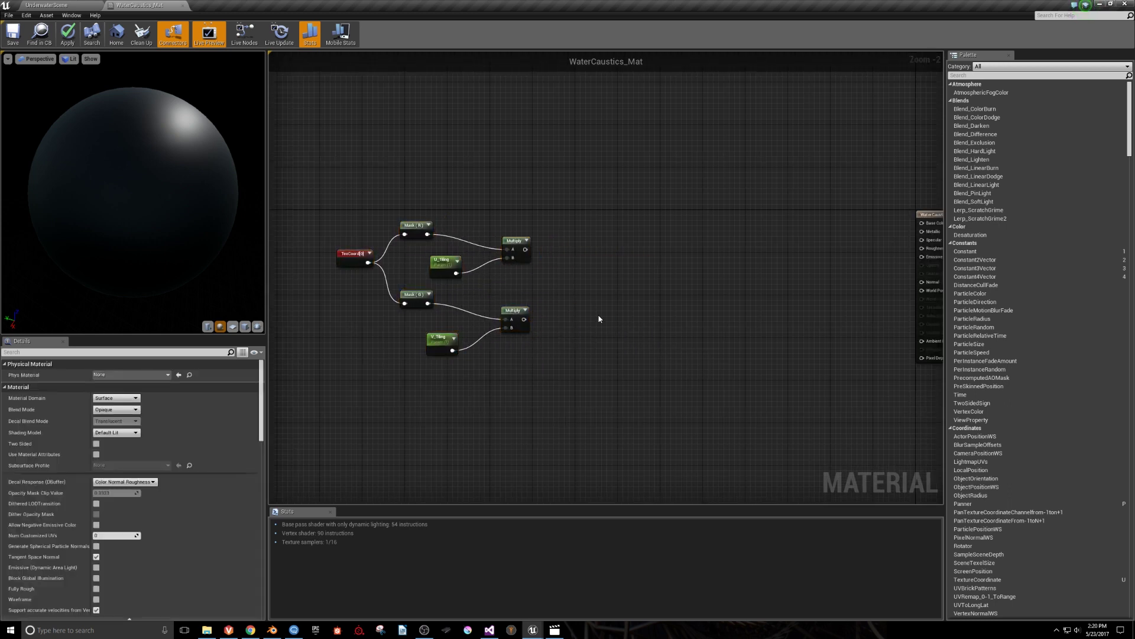
pyautogui.moveTo(599, 319); pyautogui.dragTo(534, 353, button='right')
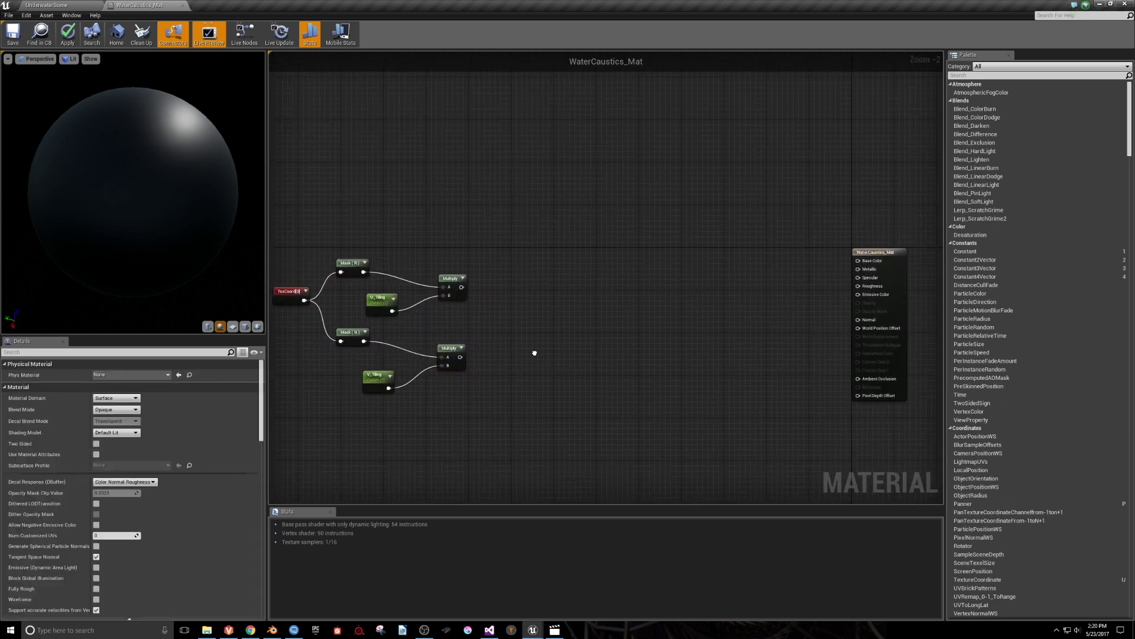
pyautogui.rightClick(496, 324)
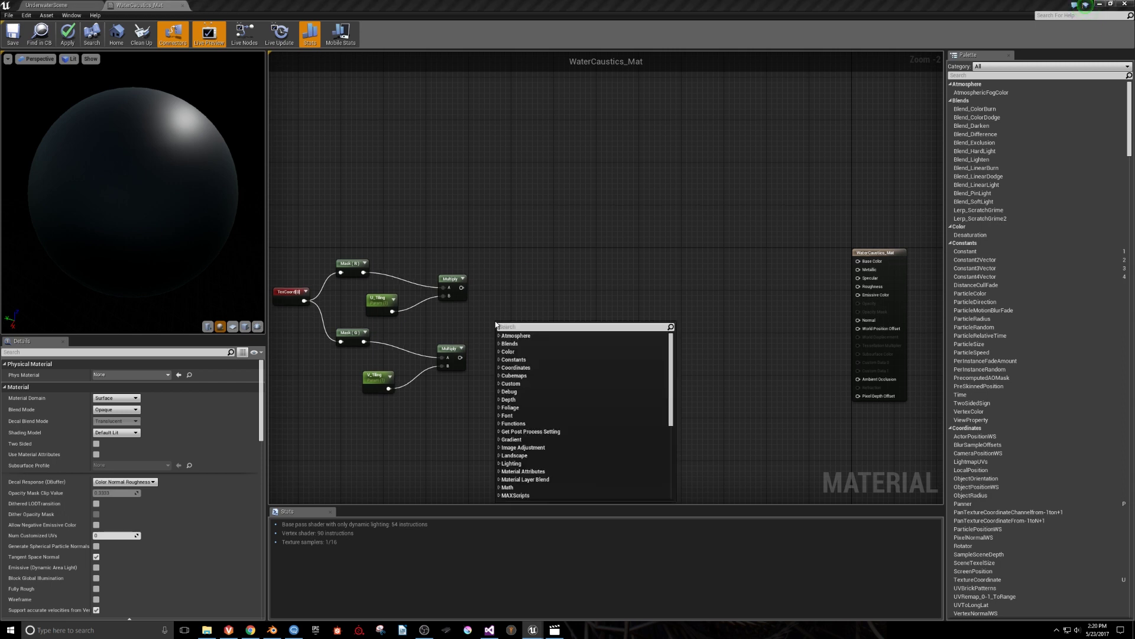
pyautogui.write('Append')
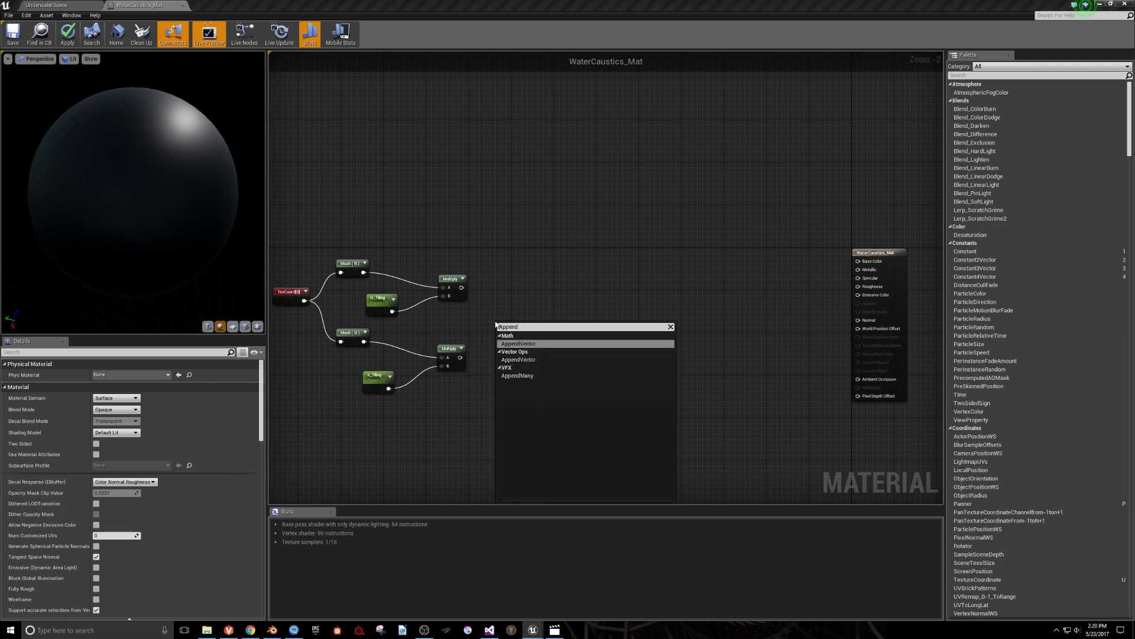
pyautogui.click(555, 345)
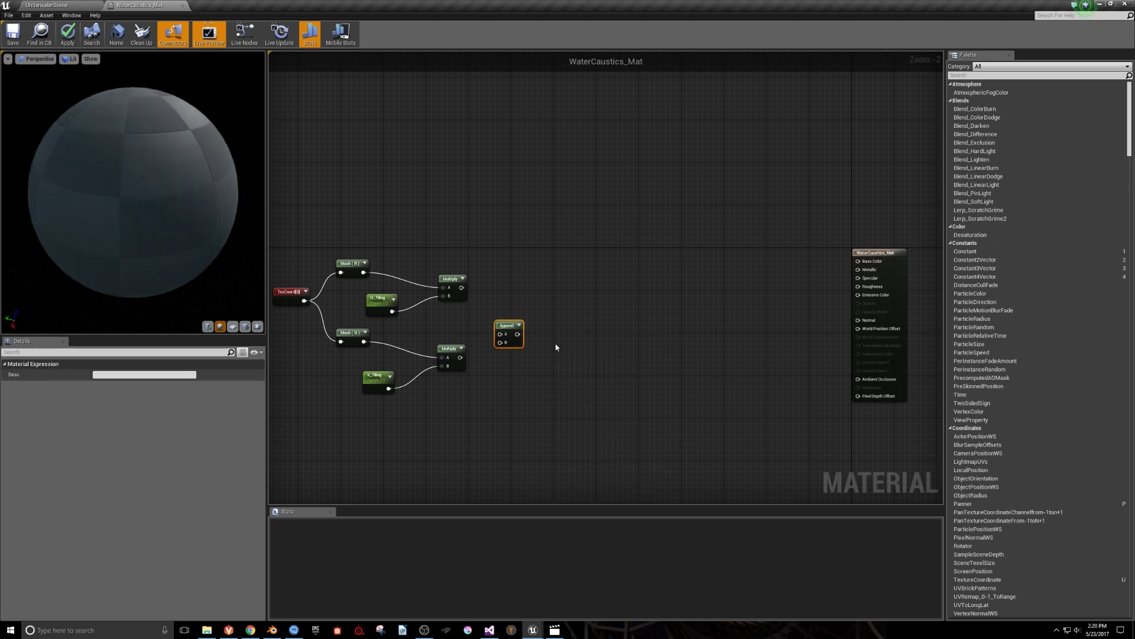
pyautogui.scroll(2, 502, 362)
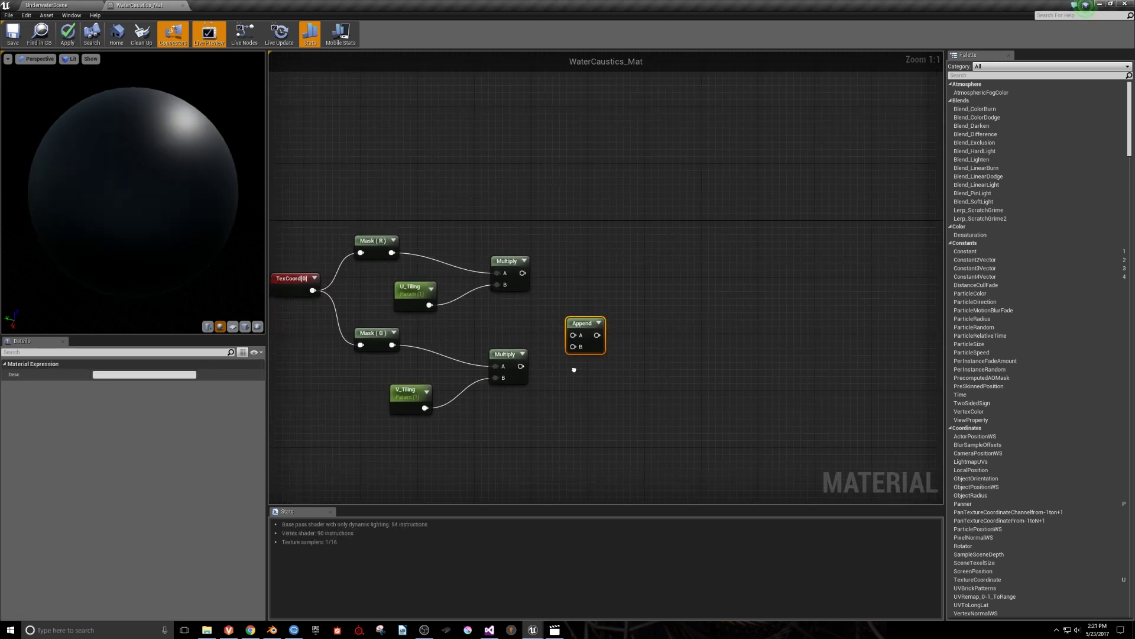
pyautogui.moveTo(522, 272); pyautogui.dragTo(572, 335)
pyautogui.moveTo(521, 366); pyautogui.dragTo(572, 347)
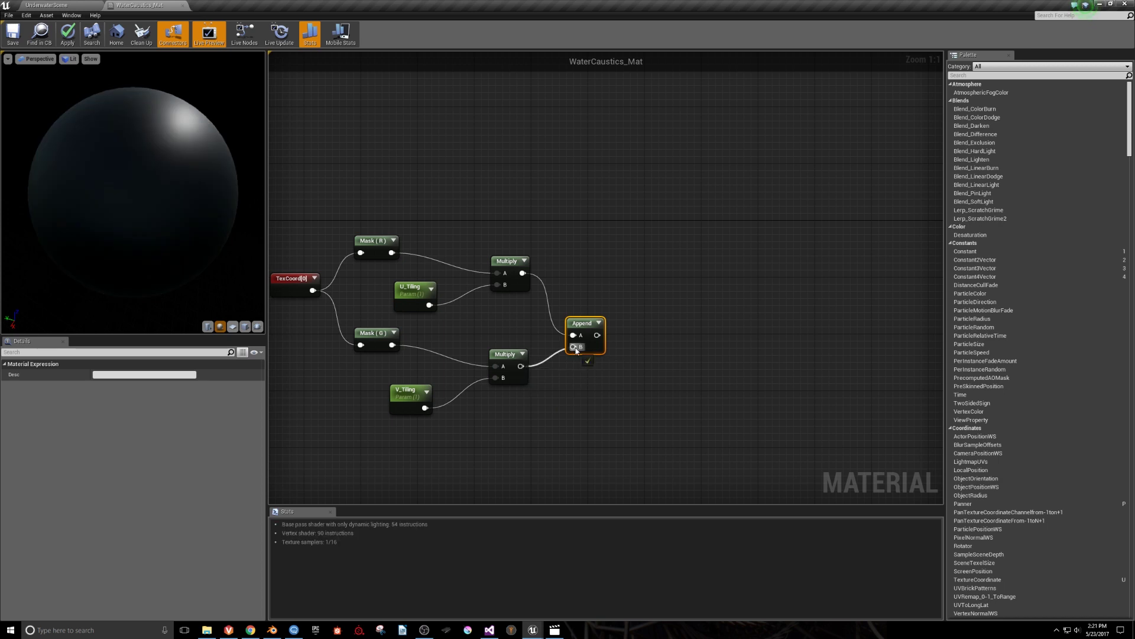
# Add a Panner node above and beyond the Append node with Speed X set to 0.05.
pyautogui.rightClick(649, 280)
pyautogui.write('panner')
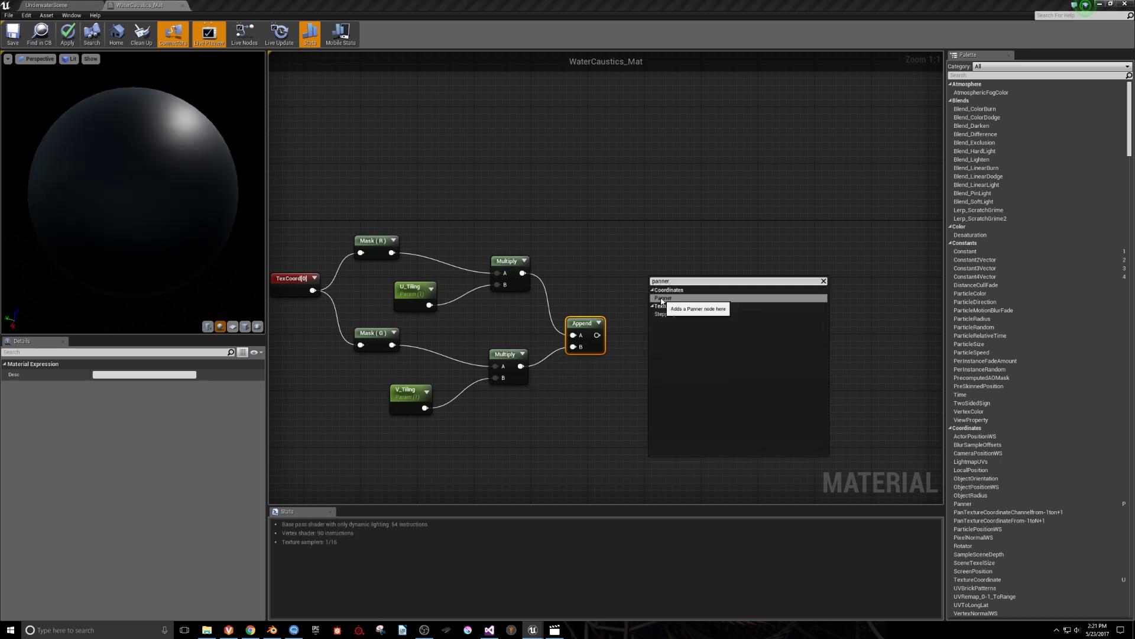
pyautogui.click(662, 298)
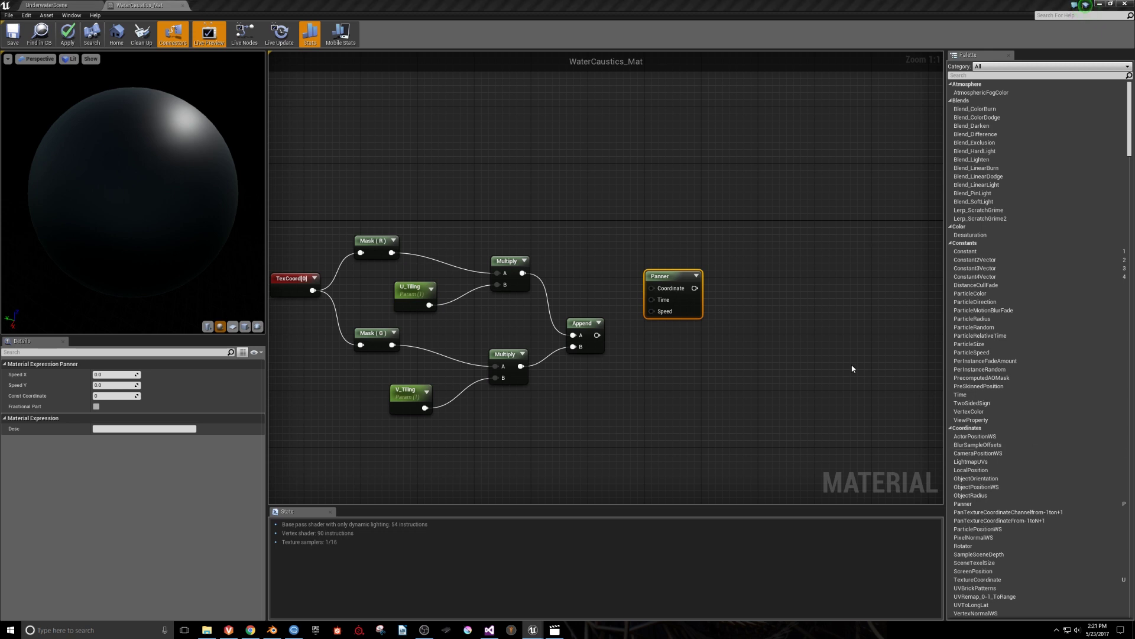
pyautogui.click(115, 375)
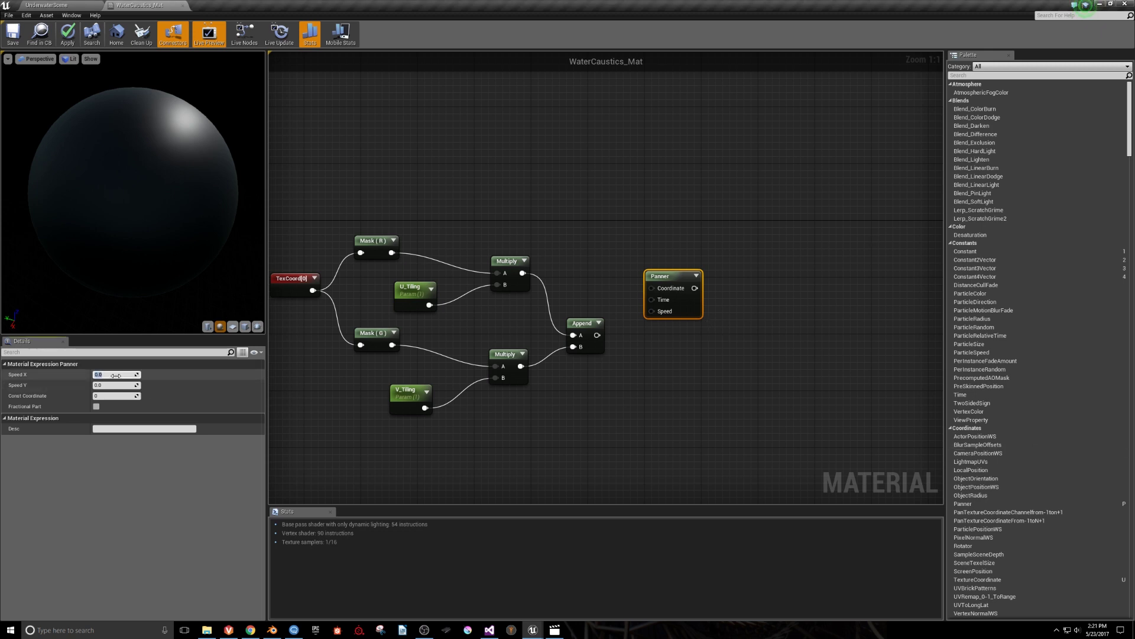
pyautogui.press('Return')
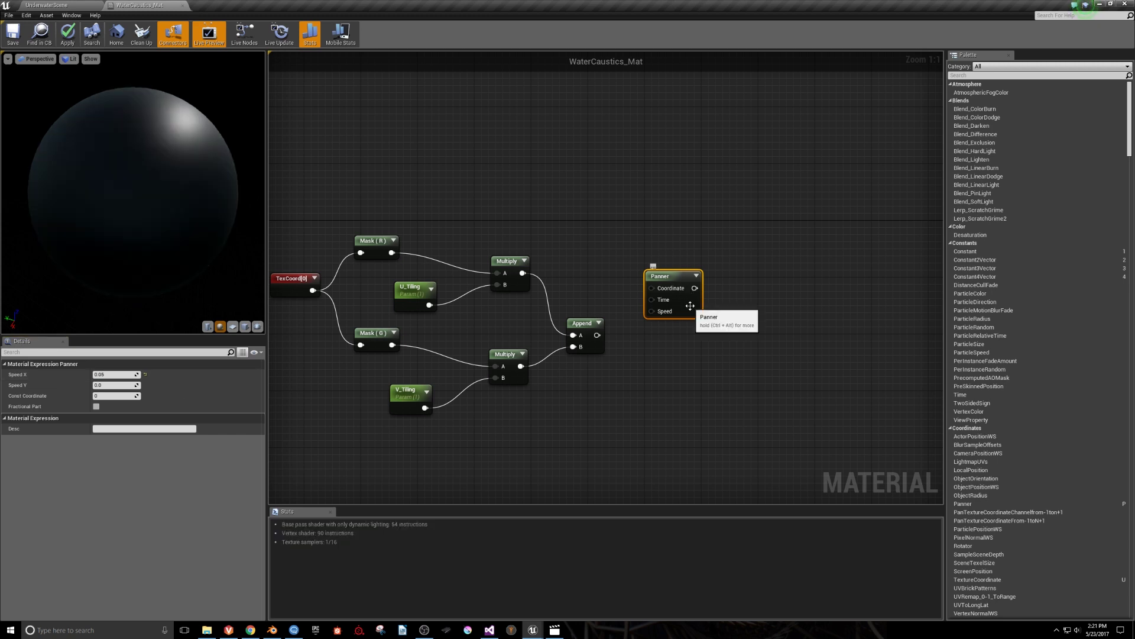
# Duplicate the Panner below the original and set the copy's Speed X to 0 and Speed Y to 0.05.
pyautogui.click(660, 374)
pyautogui.hotkey('ctrl', 'v')
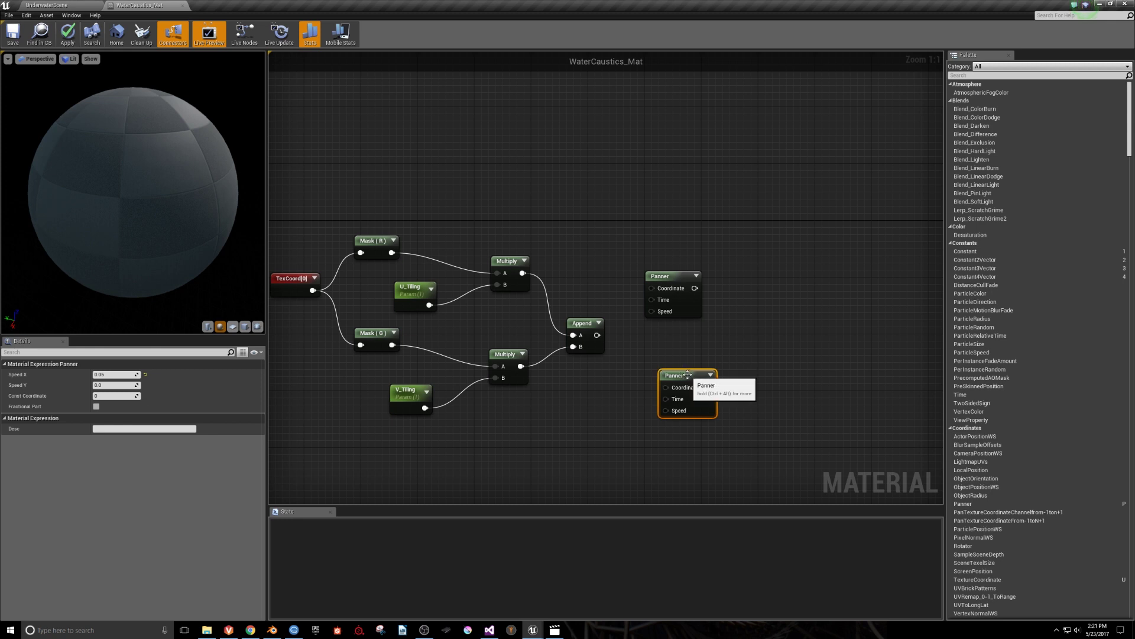
pyautogui.moveTo(689, 379); pyautogui.dragTo(675, 372)
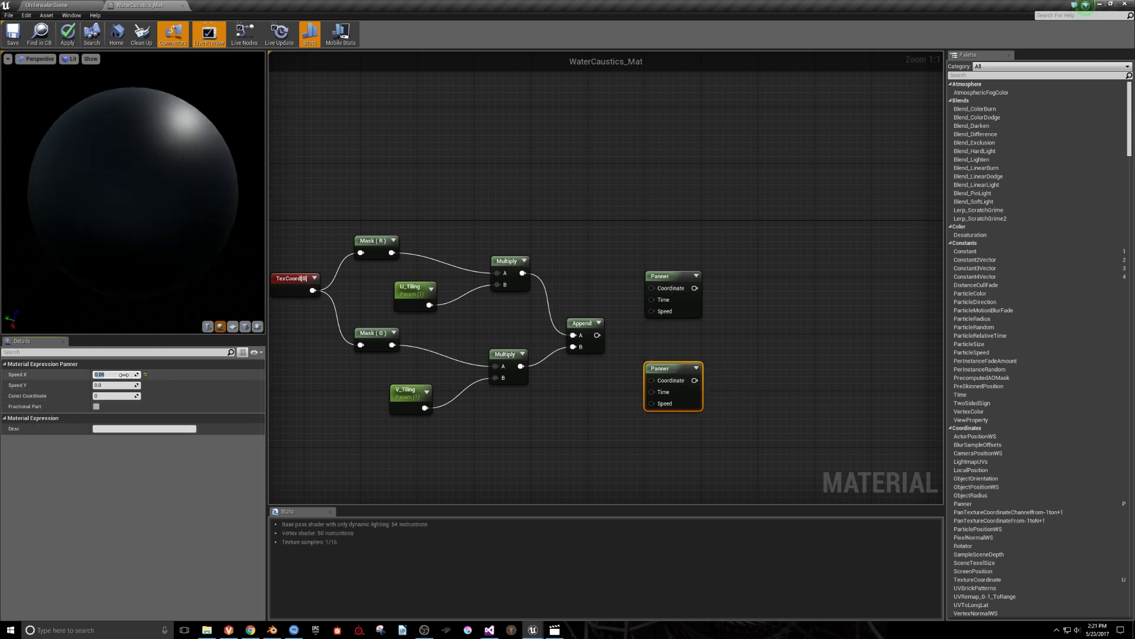
pyautogui.press('Return')
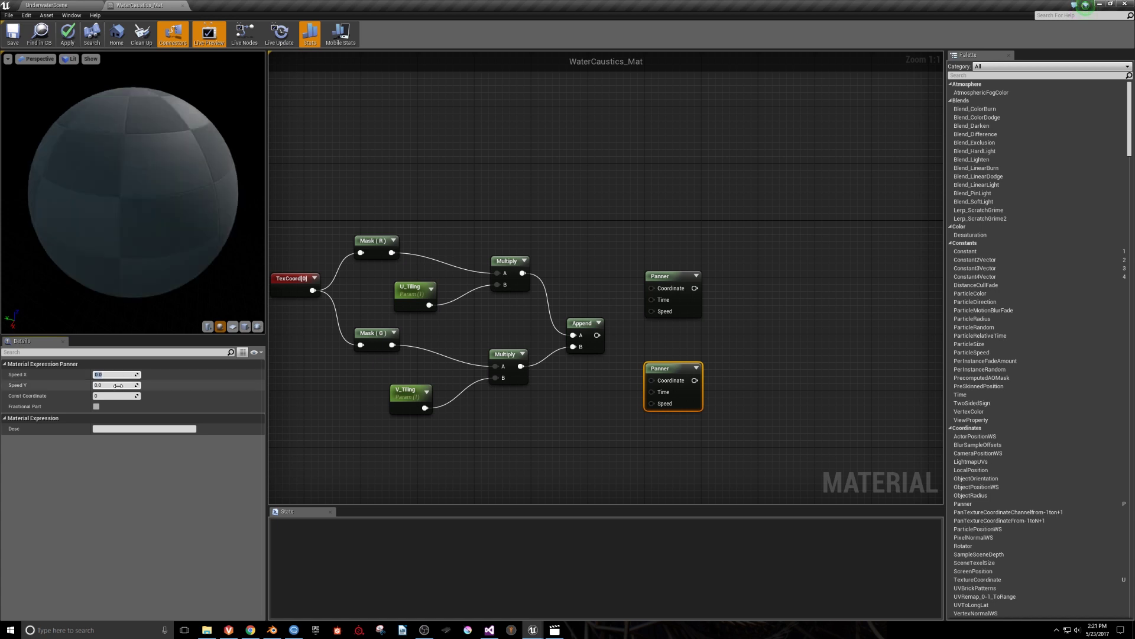
pyautogui.click(115, 385)
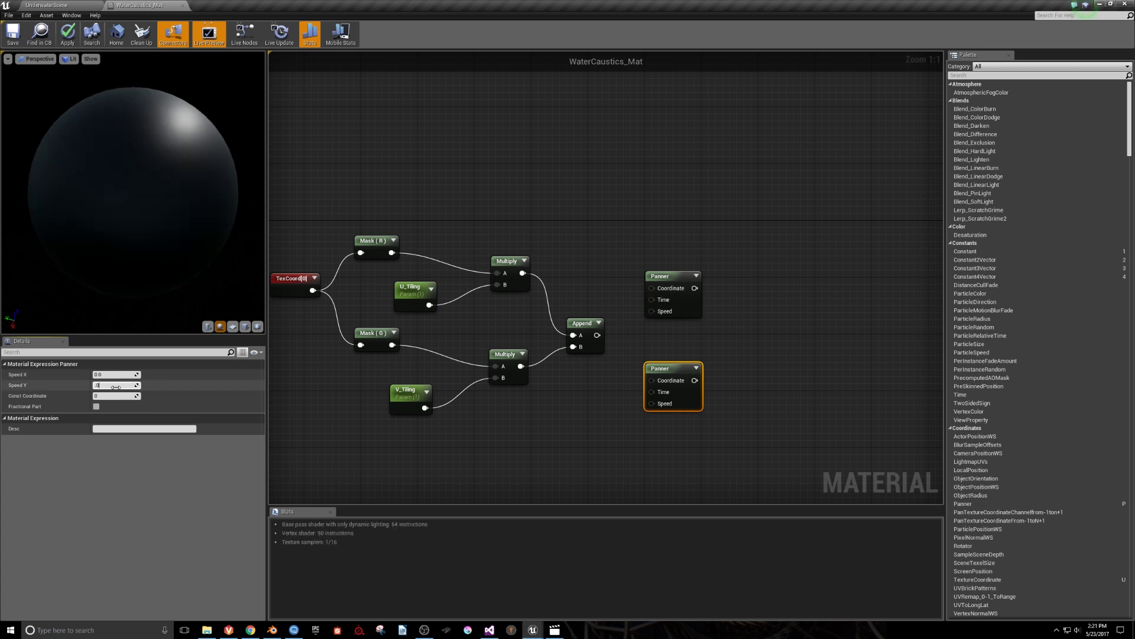
pyautogui.write('.05')
pyautogui.press('Return')
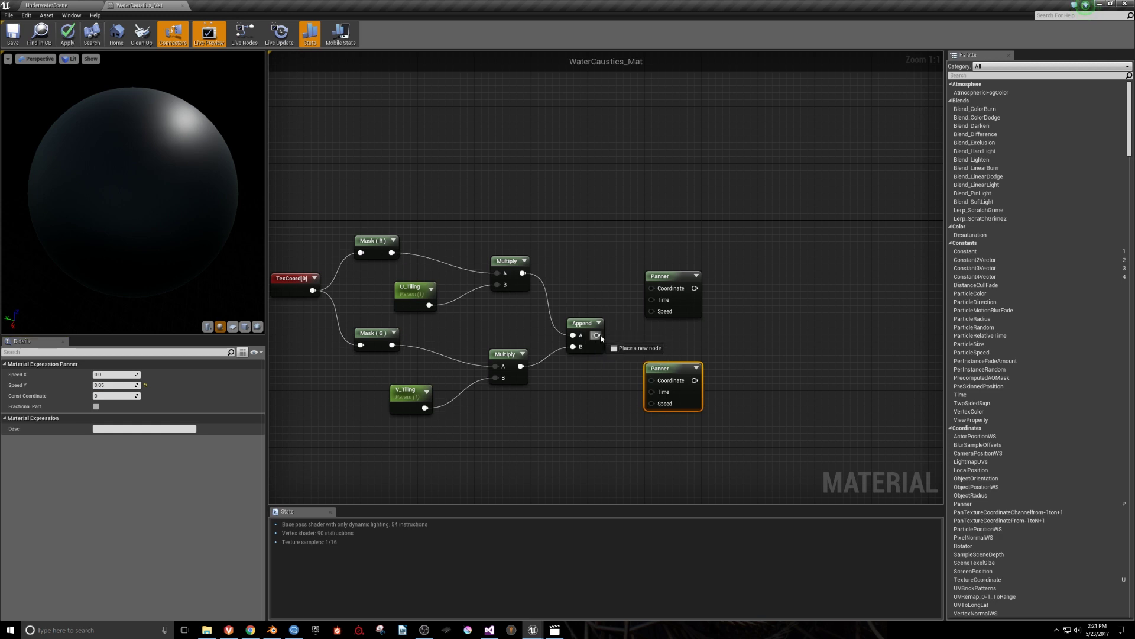
# Connect Append to the upper Panner's Coordinate input and add a Multiply node with Const B 0.8 before the lower Panner.
pyautogui.moveTo(595, 335); pyautogui.dragTo(652, 288)
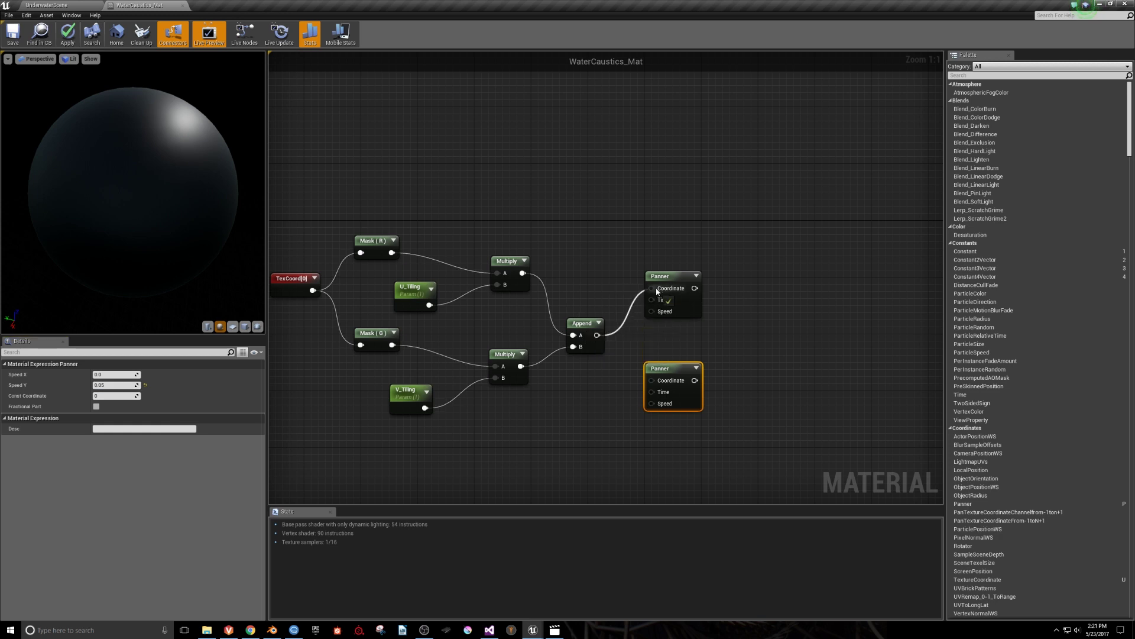
pyautogui.click(603, 395)
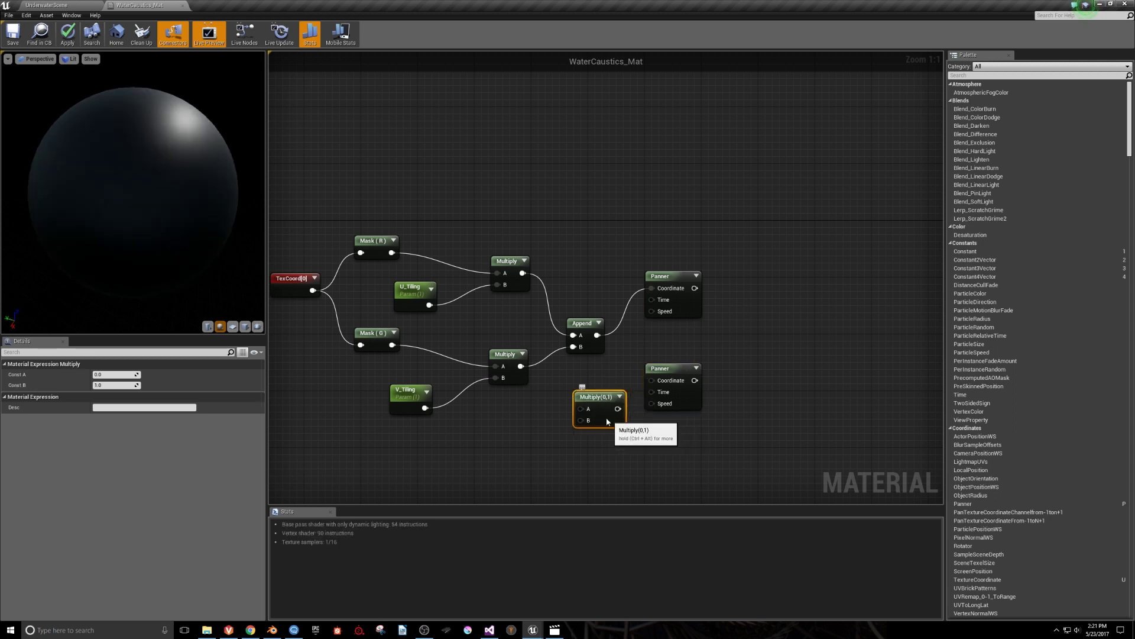
pyautogui.moveTo(606, 421); pyautogui.dragTo(614, 405)
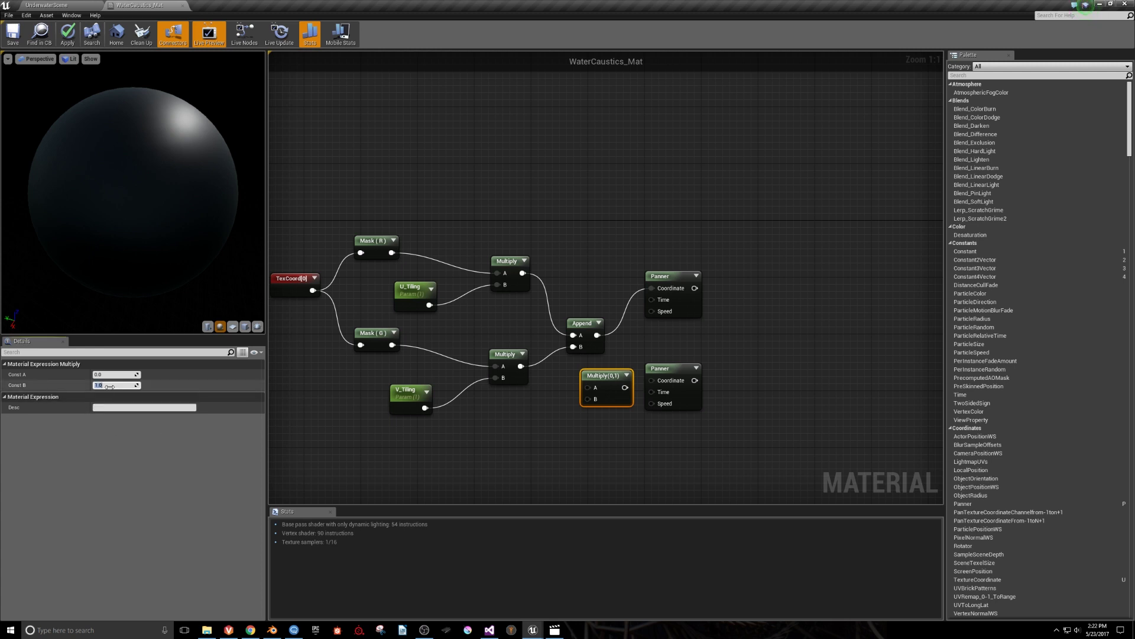
pyautogui.write('.')
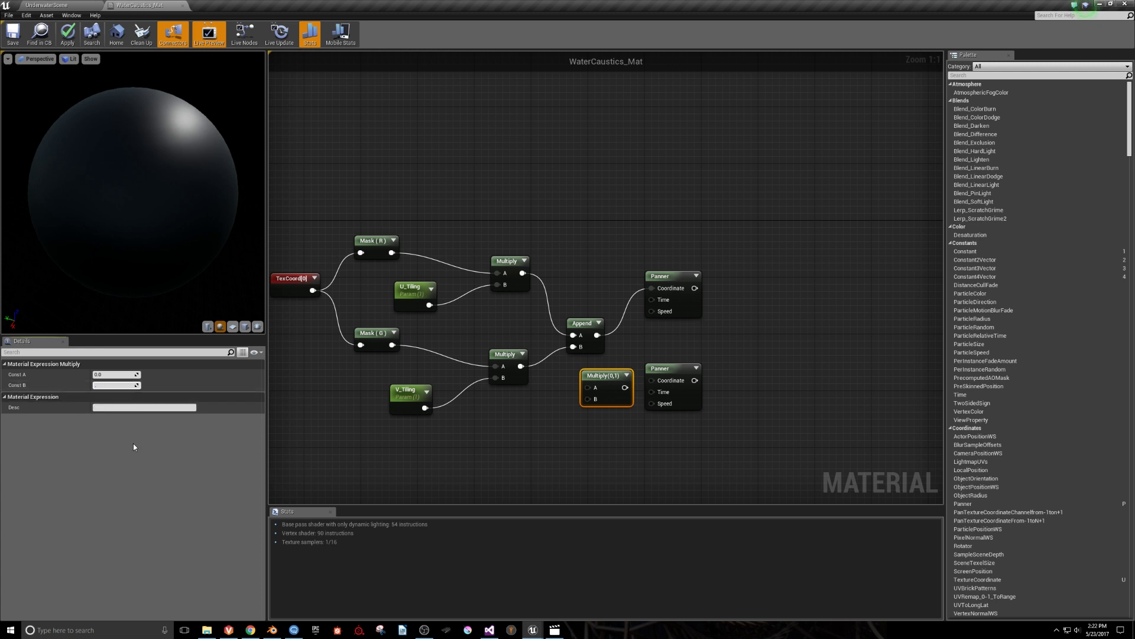
pyautogui.write('8')
pyautogui.press('Return')
# Move the lower Panner outward and wire Append through input A of the 0.8 Multiply node into that Panner's Coordinate input.
pyautogui.moveTo(676, 375); pyautogui.dragTo(711, 376)
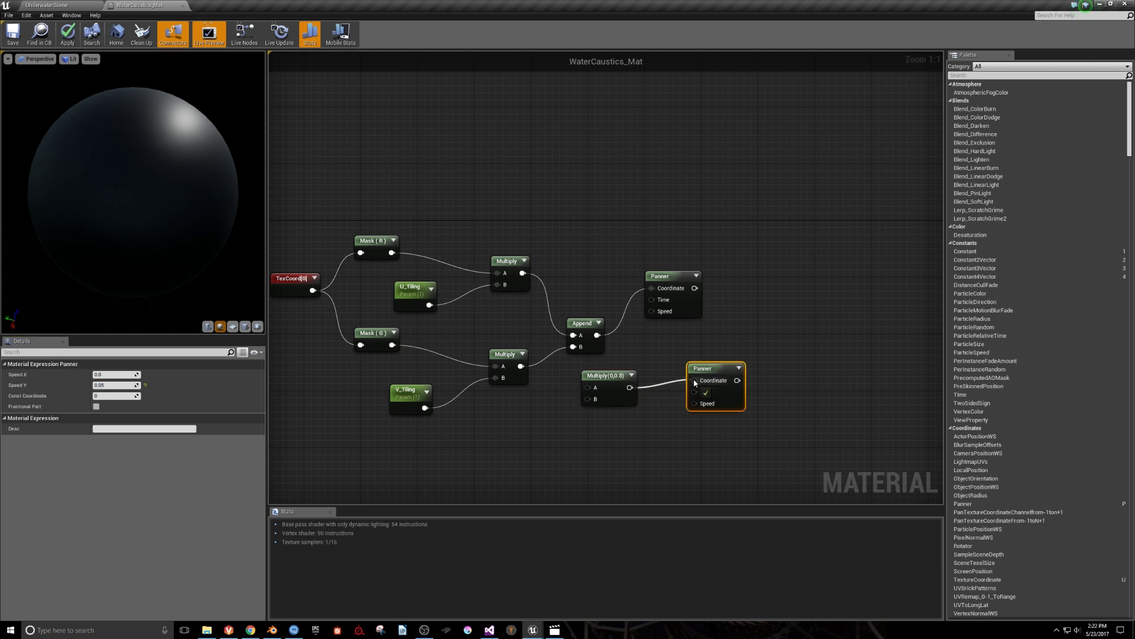
pyautogui.moveTo(695, 383); pyautogui.dragTo(695, 382)
pyautogui.moveTo(597, 335); pyautogui.dragTo(692, 399)
pyautogui.moveTo(838, 385); pyautogui.dragTo(662, 373, button='right')
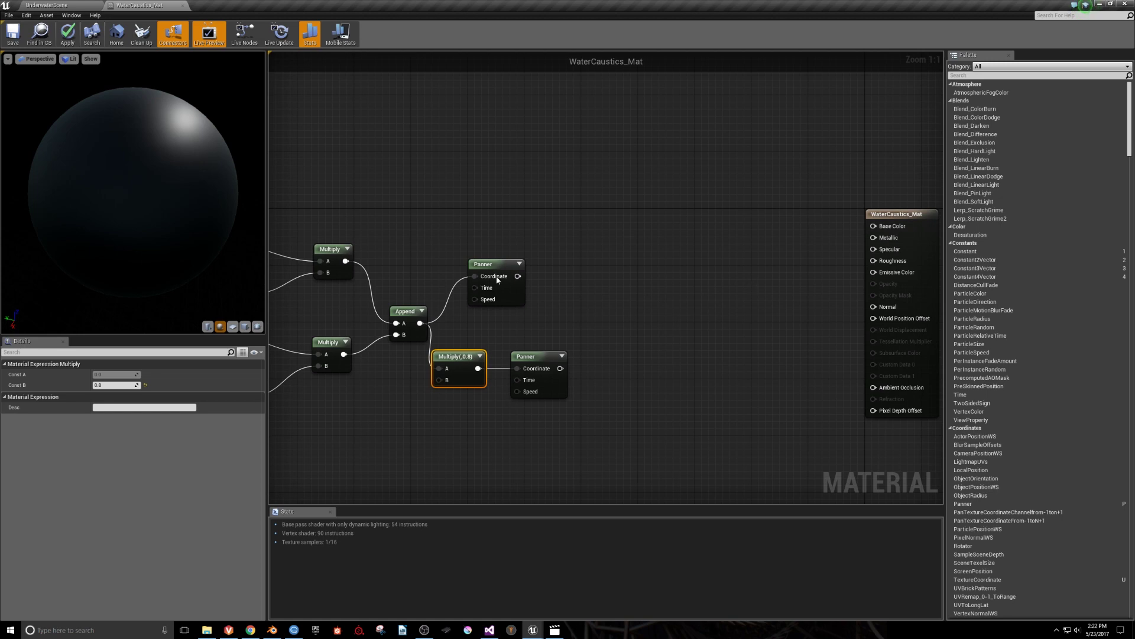
# Bring the WaterCausticsAlpha texture from the UnderwaterScene folder into the WaterCaustics_Mat graph as a Texture Sample beyond the upper Panner.
pyautogui.click(56, 4)
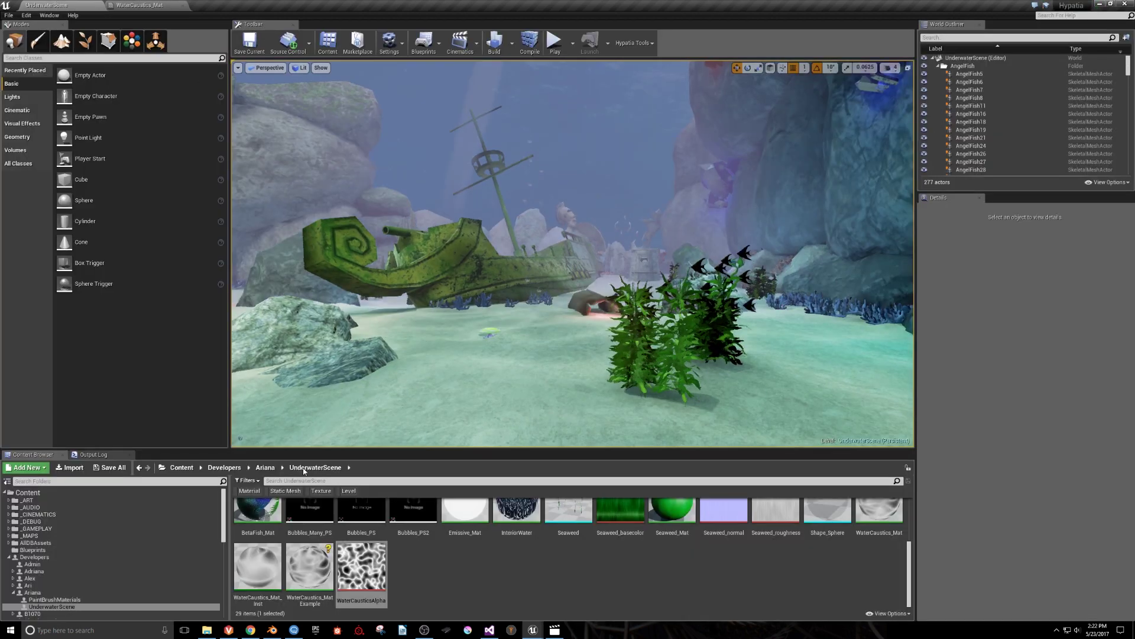
pyautogui.moveTo(357, 576); pyautogui.dragTo(405, 423)
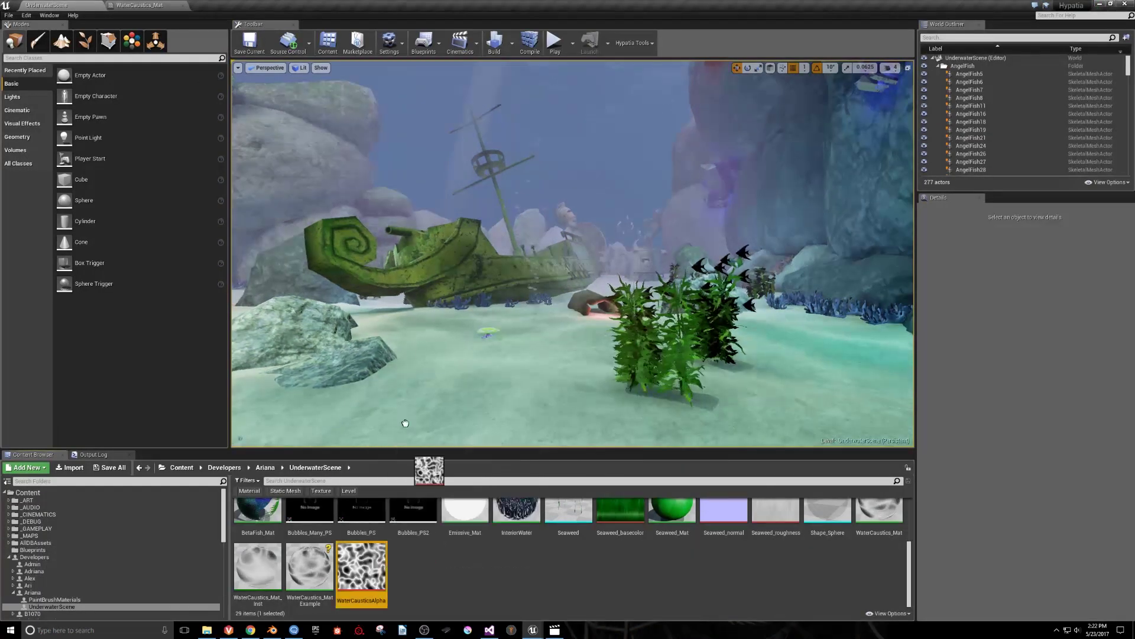
pyautogui.moveTo(156, 4); pyautogui.dragTo(156, 5)
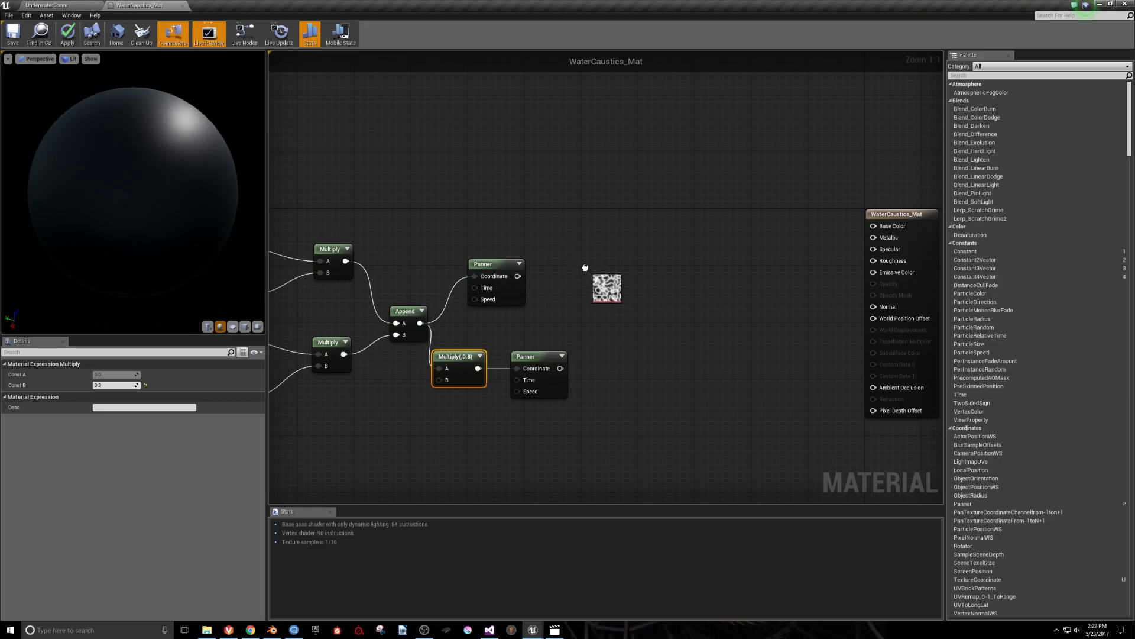
pyautogui.moveTo(586, 241); pyautogui.dragTo(587, 242)
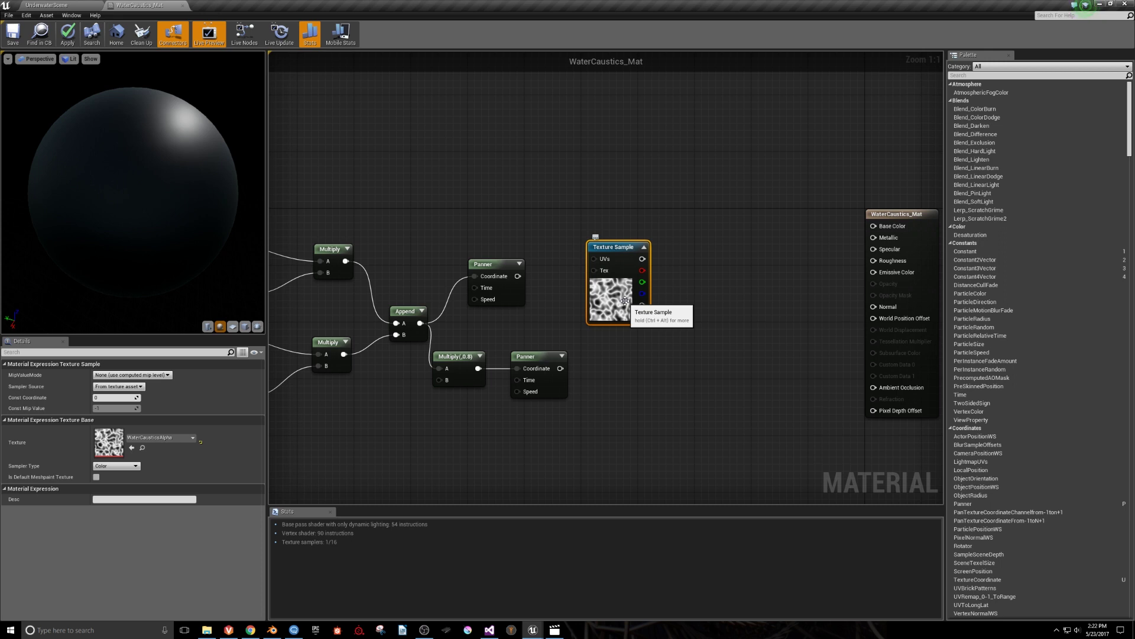
# Duplicate the WaterCausticsAlpha Texture Sample and place the copy beside the lower Panner.
pyautogui.hotkey('ctrl', 'c')
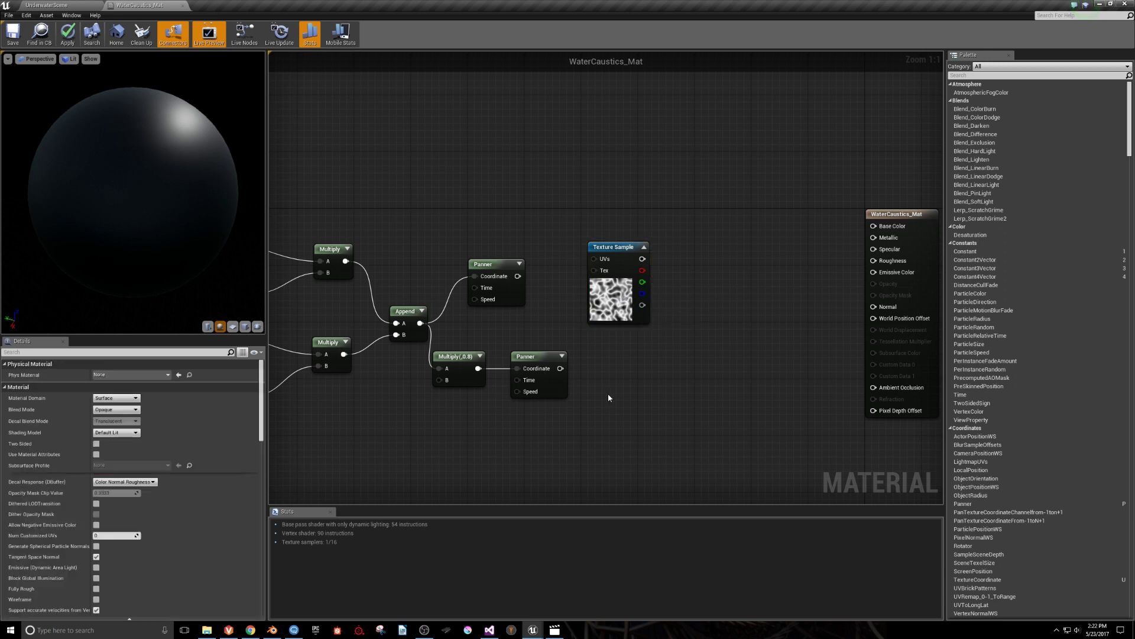
pyautogui.hotkey('ctrl', 'v')
pyautogui.moveTo(633, 455); pyautogui.dragTo(613, 412)
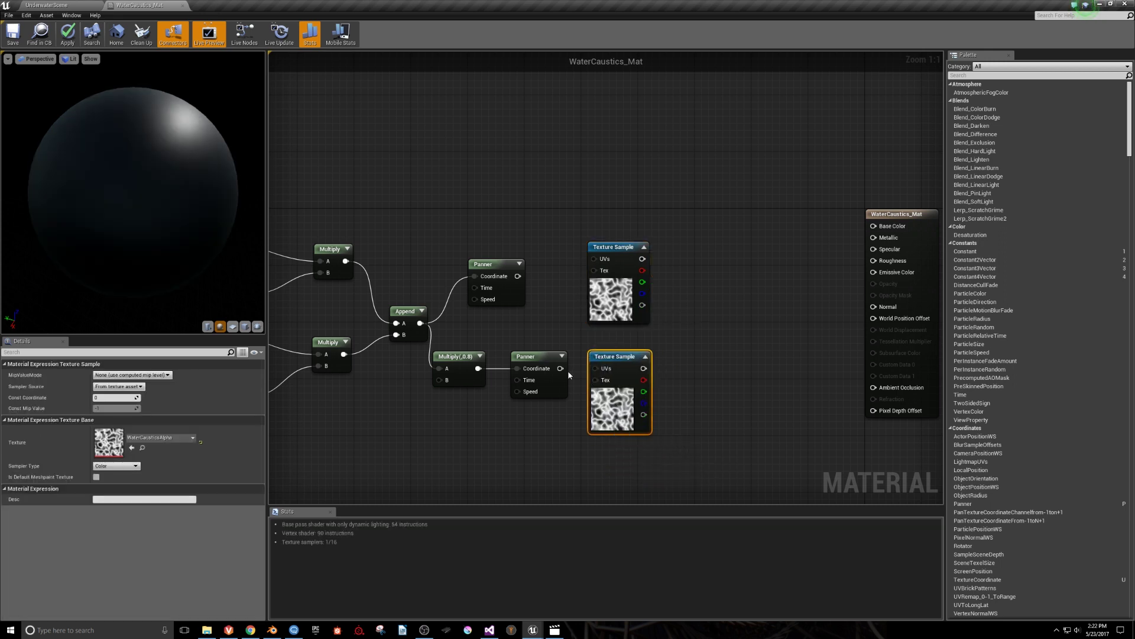
# Connect each Panner output to the UVs input of its adjacent Texture Sample and align the upper Panner with its sample.
pyautogui.moveTo(595, 372); pyautogui.dragTo(595, 369)
pyautogui.moveTo(538, 276); pyautogui.dragTo(594, 258)
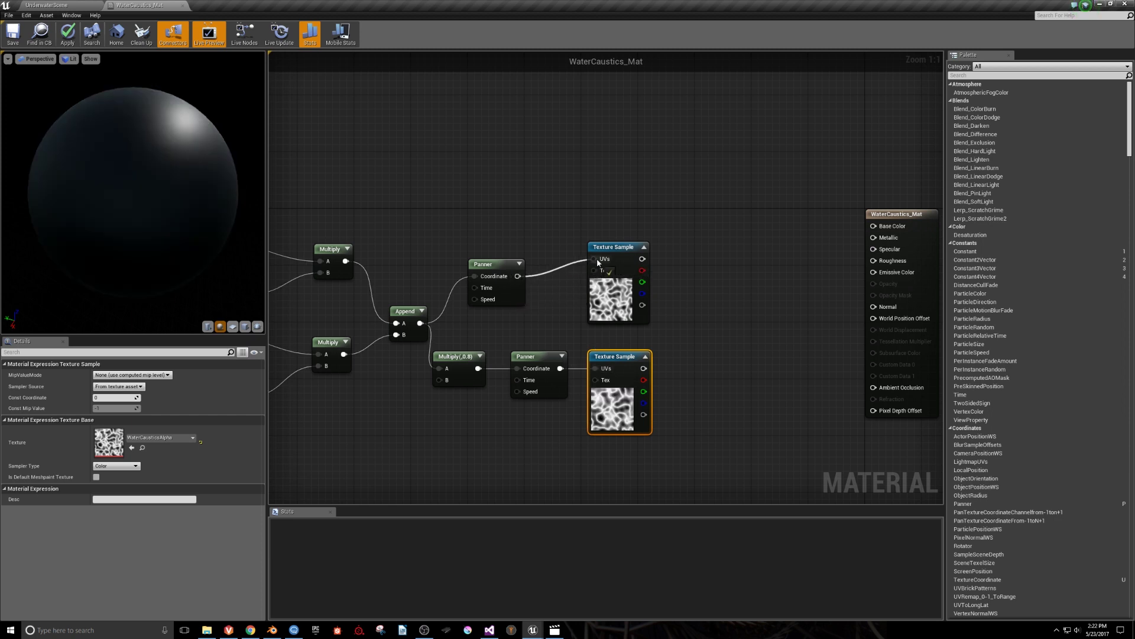
pyautogui.moveTo(497, 264); pyautogui.dragTo(511, 249)
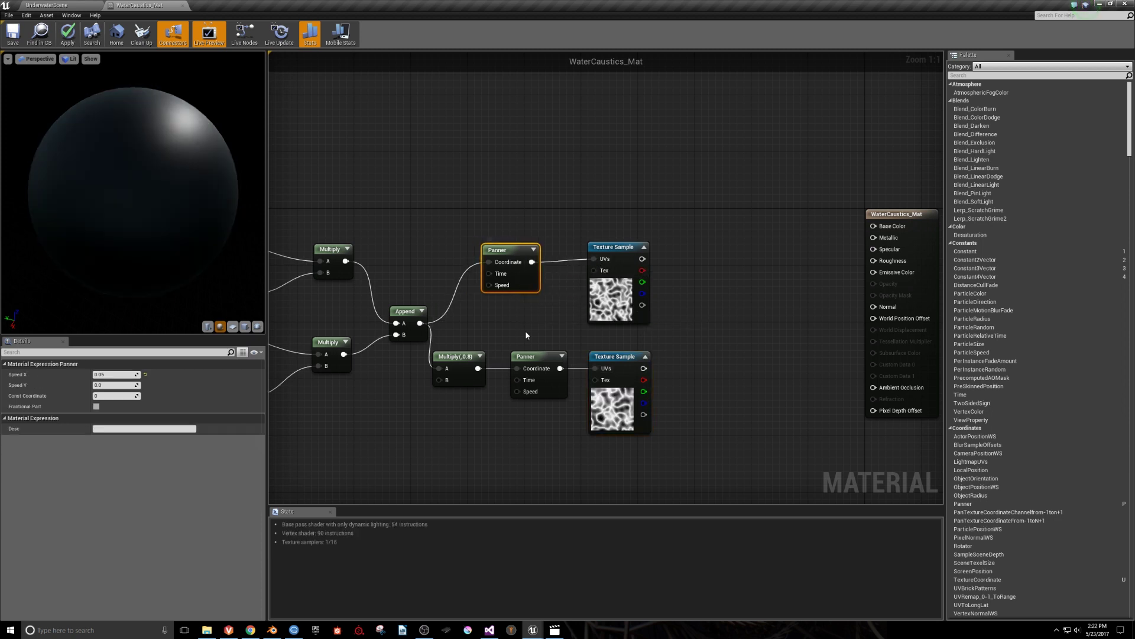
# Add a Lerp node beyond the Texture Samples and wire the upper sample into A and the lower sample into B.
pyautogui.click(704, 281)
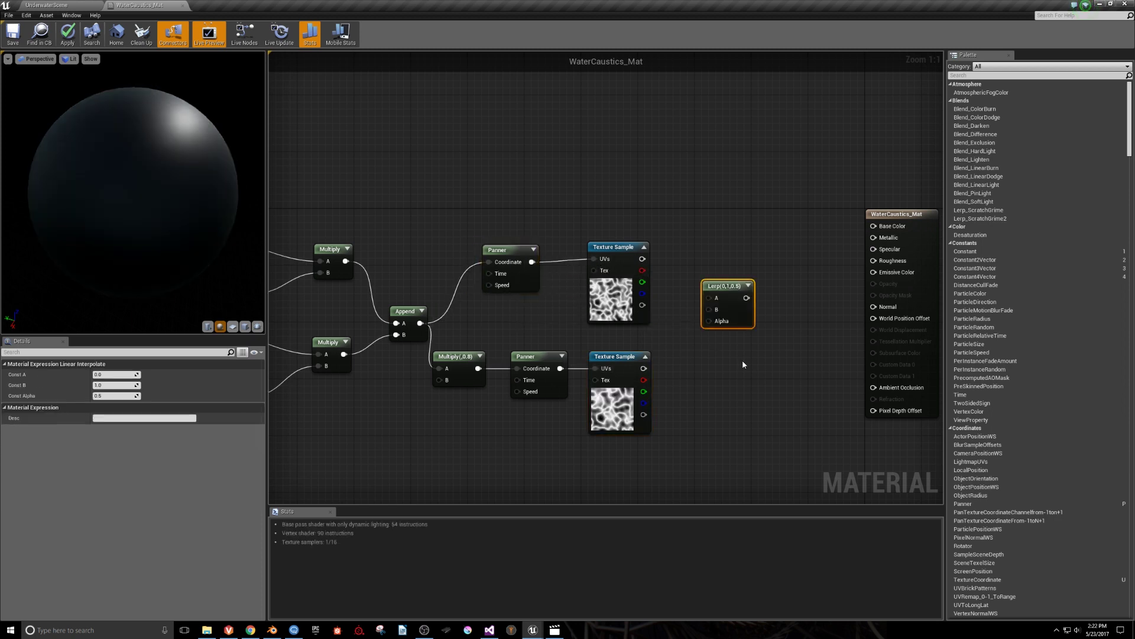
pyautogui.moveTo(642, 258); pyautogui.dragTo(710, 299)
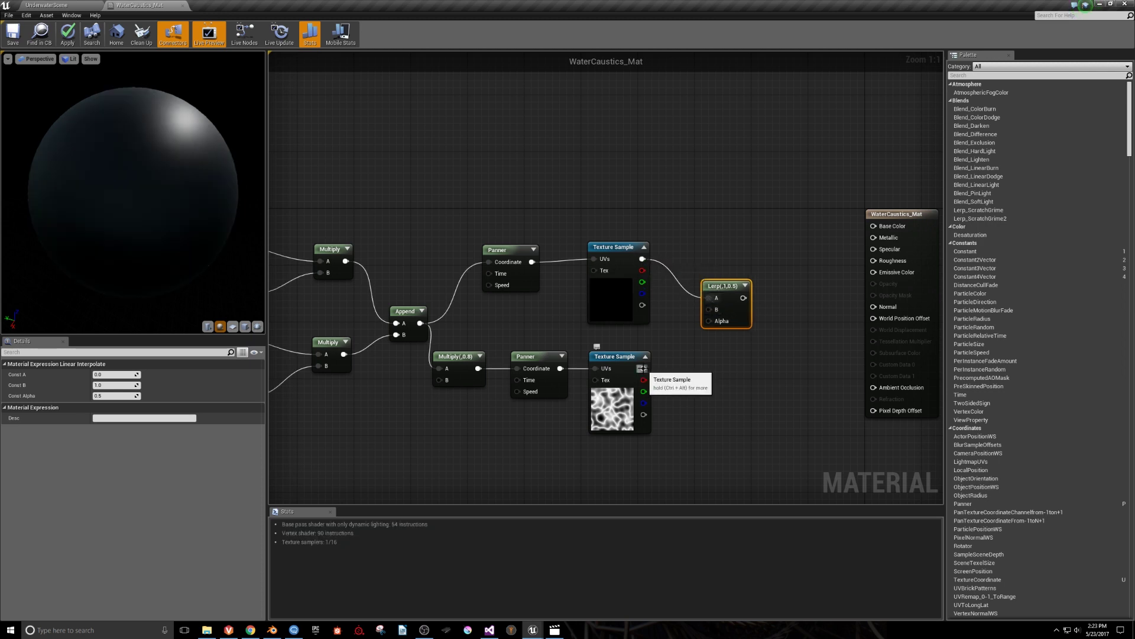
pyautogui.moveTo(643, 368); pyautogui.dragTo(711, 310)
pyautogui.moveTo(727, 402); pyautogui.dragTo(651, 375, button='right')
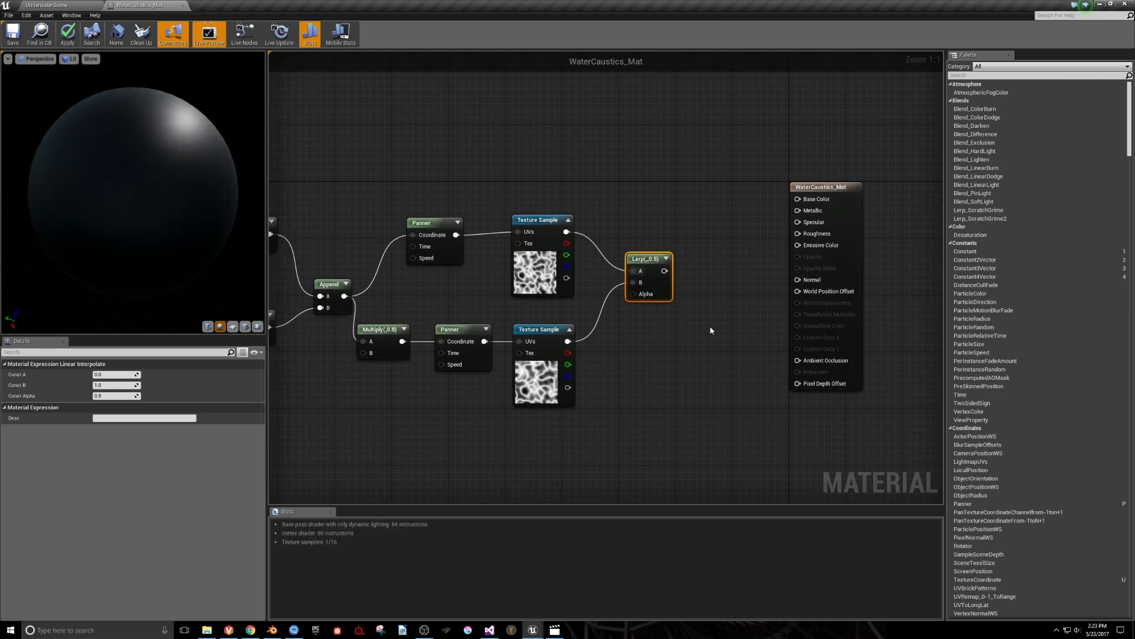
# Add a Multiply node and a scalar parameter named Intensity with default value 1, wiring the Lerp into A and Intensity into B.
pyautogui.click(718, 313)
pyautogui.click(671, 366)
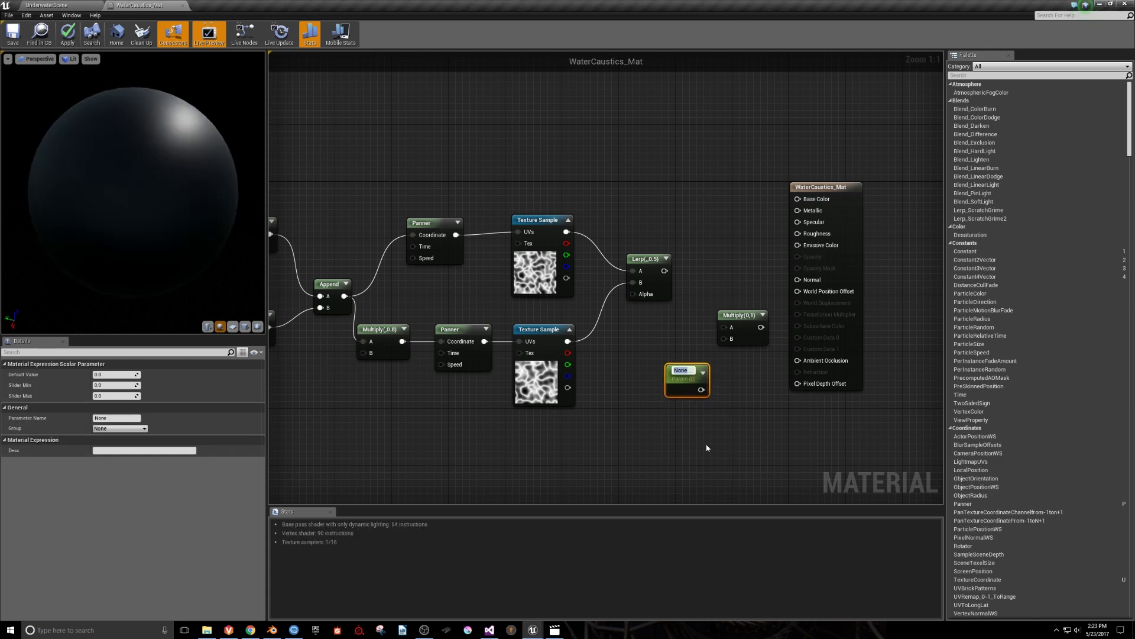
pyautogui.click(98, 374)
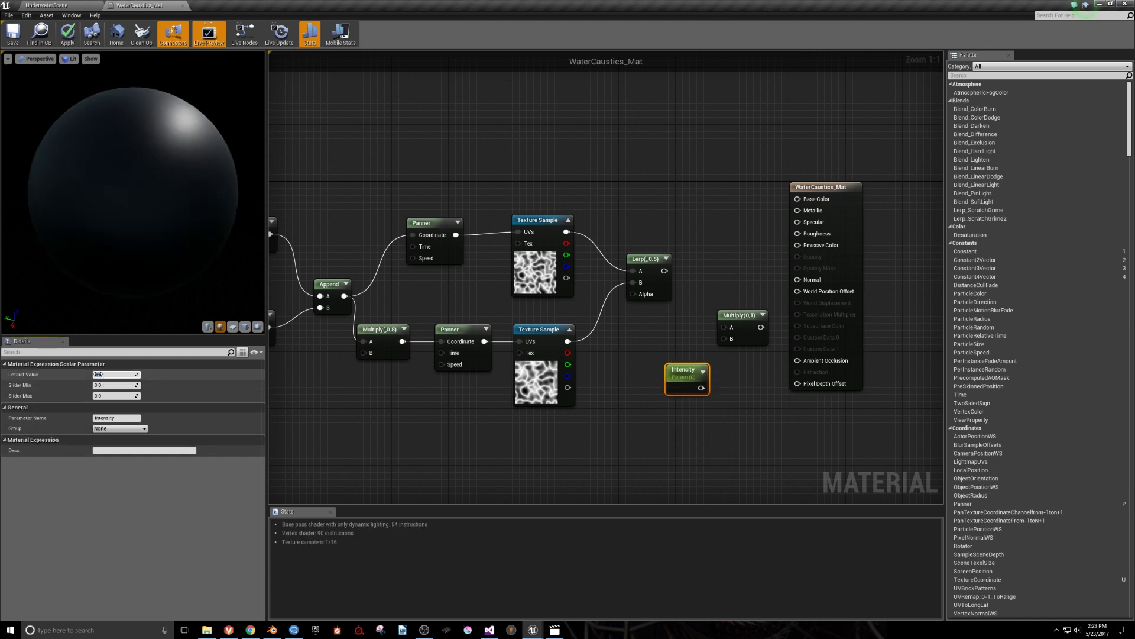
pyautogui.write('1')
pyautogui.press('Return')
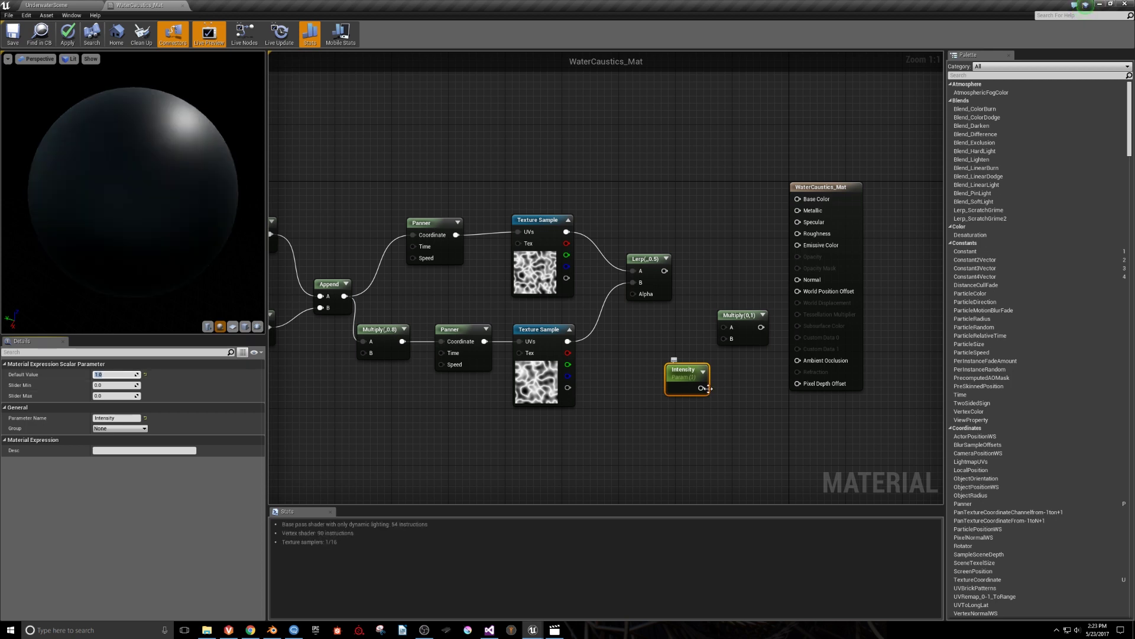
pyautogui.moveTo(702, 388); pyautogui.dragTo(724, 327)
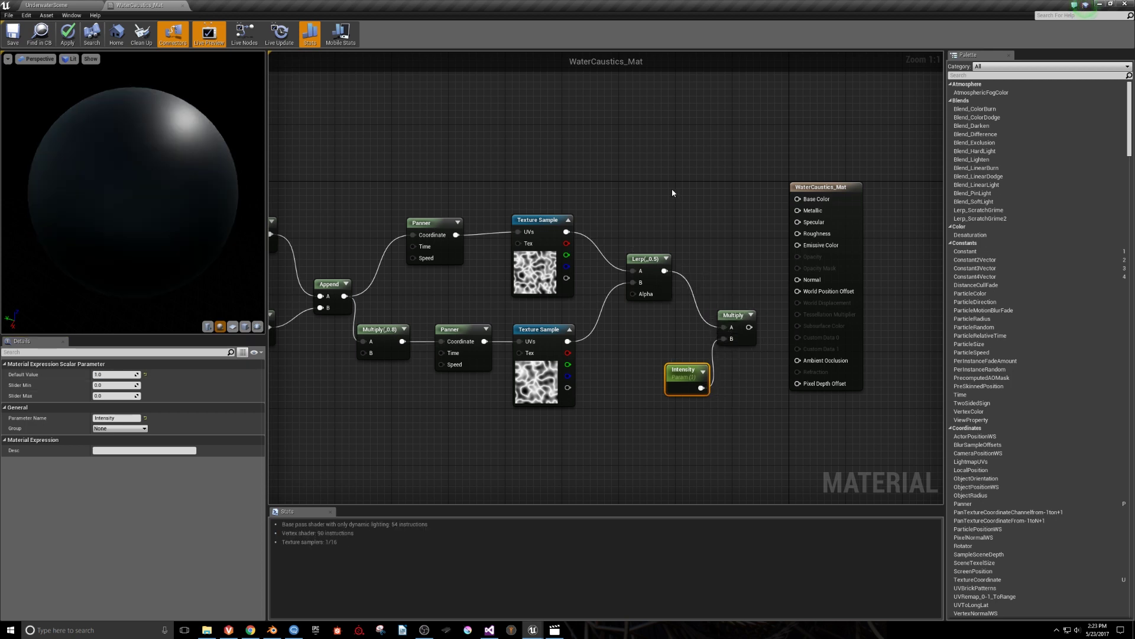
# Set the Material Domain to Light Function and connect the last Multiply output to Emissive Color.
pyautogui.click(700, 149)
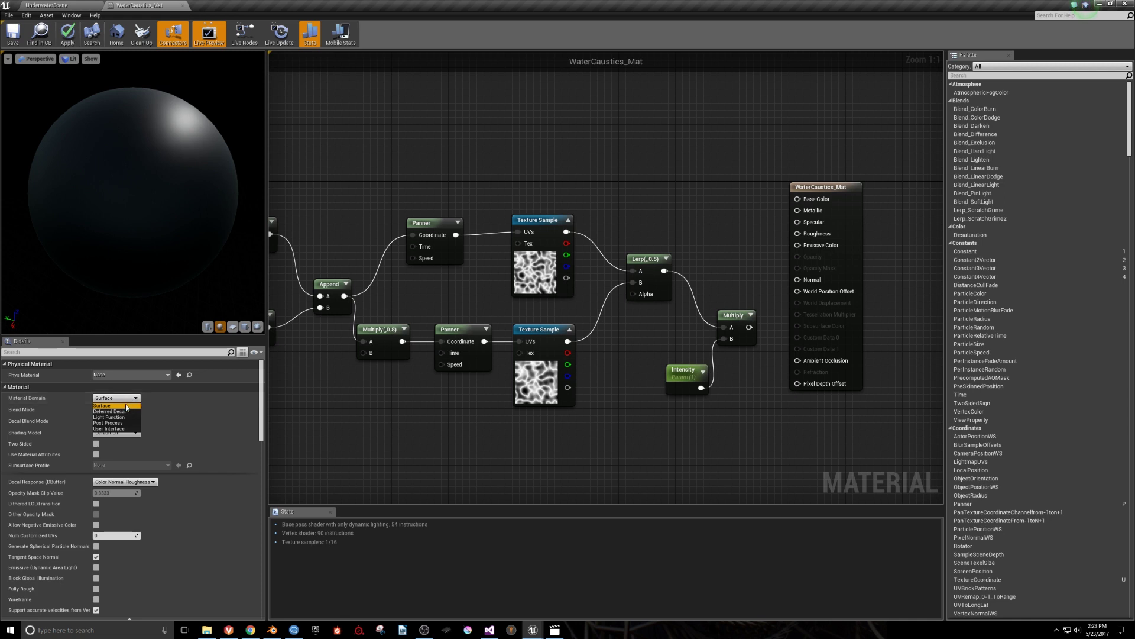
pyautogui.click(122, 417)
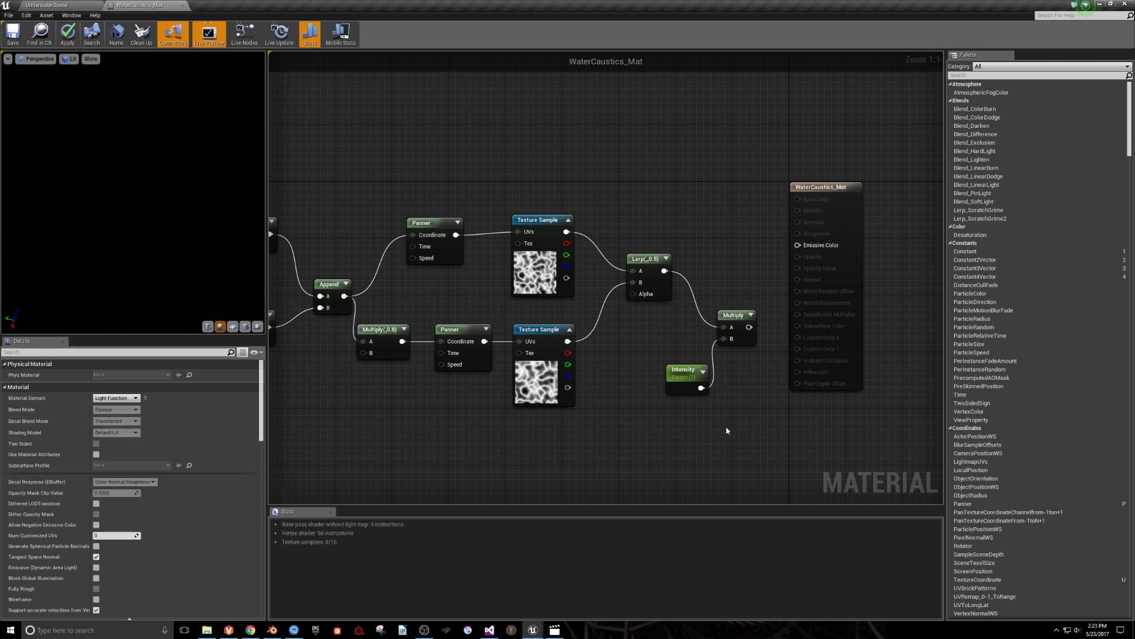
pyautogui.moveTo(749, 327); pyautogui.dragTo(766, 322)
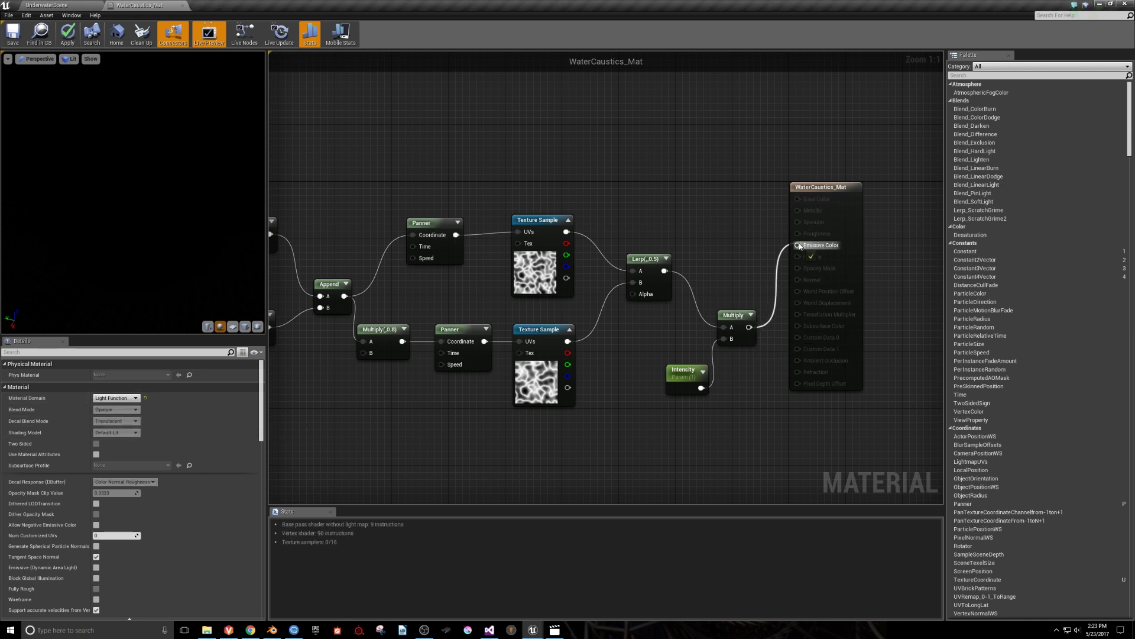
pyautogui.moveTo(799, 246); pyautogui.dragTo(799, 246)
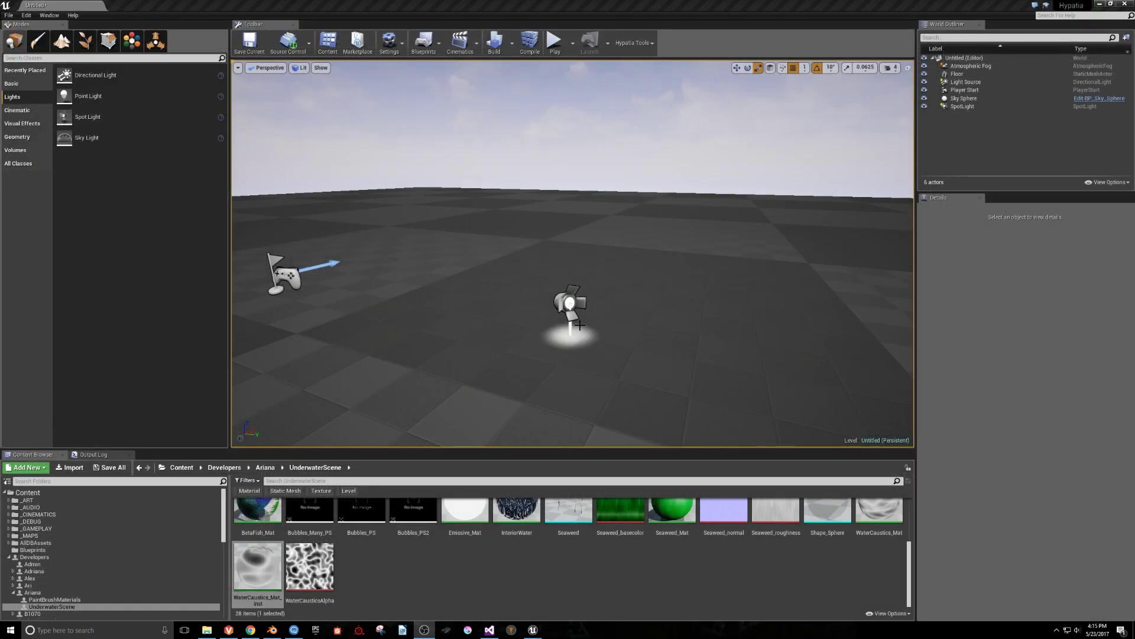
# Select the spot light in the level and raise it above the floor to a Z location of 229 cm.
pyautogui.click(571, 303)
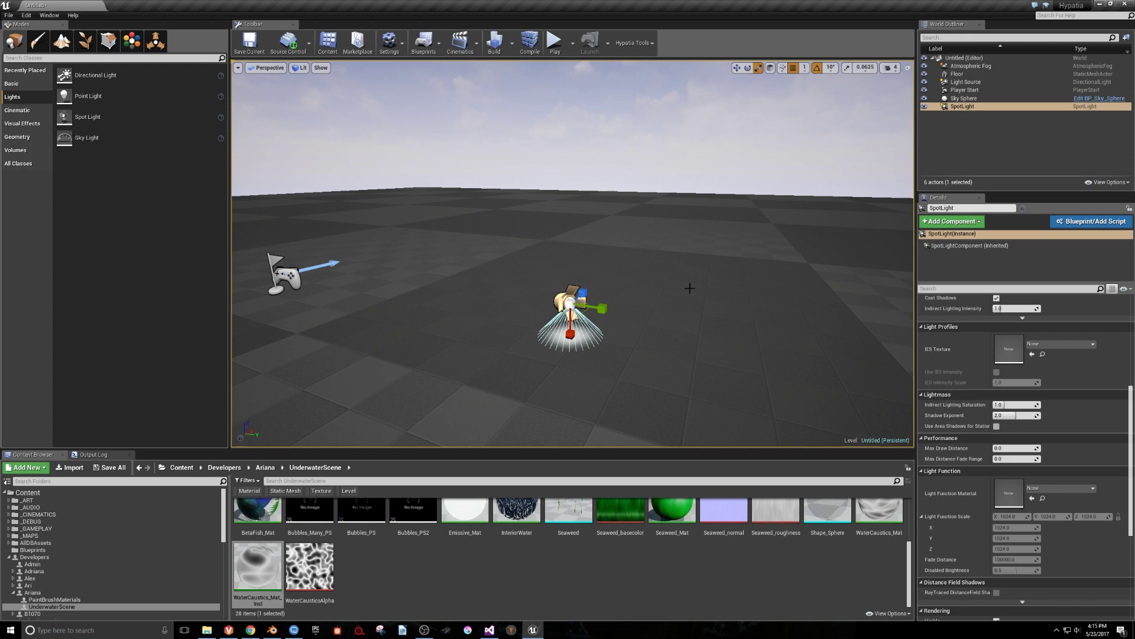
pyautogui.moveTo(571, 335); pyautogui.dragTo(609, 295)
pyautogui.moveTo(609, 296)
pyautogui.mouseDown(button='right')
pyautogui.moveTo(609, 373)
pyautogui.moveTo(612, 343)
pyautogui.moveTo(588, 319)
pyautogui.moveTo(605, 302)
pyautogui.mouseUp(button='right')
pyautogui.press('w')
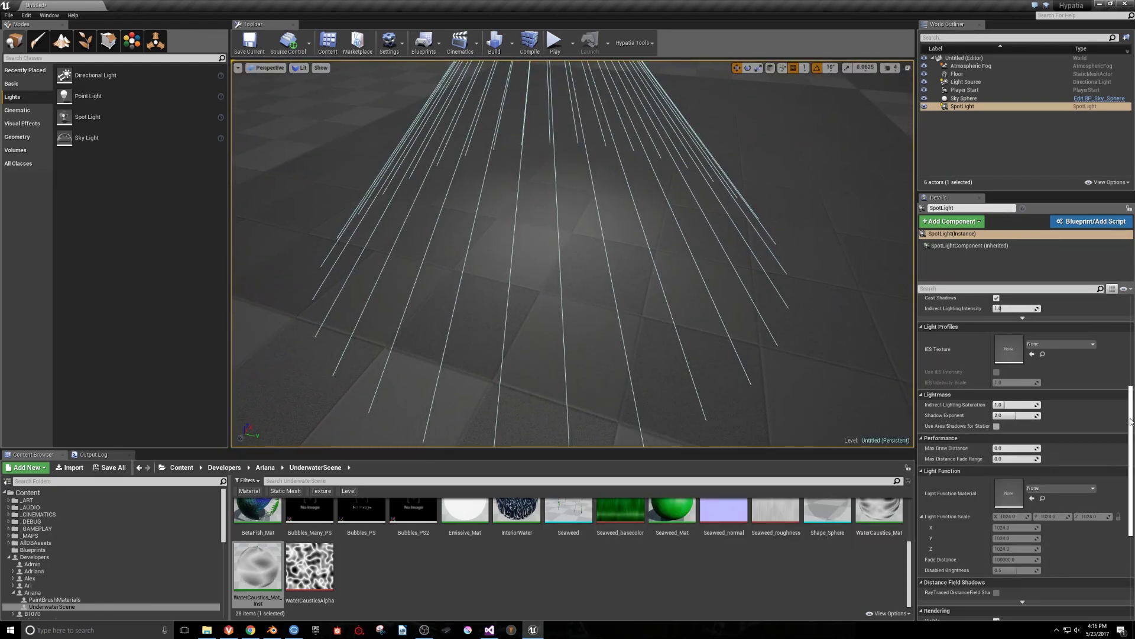
# Assign WaterCaustics_Mat_Inst from the UnderwaterScene folder as the spot light's Light Function Material.
pyautogui.moveTo(1132, 410); pyautogui.dragTo(1129, 443)
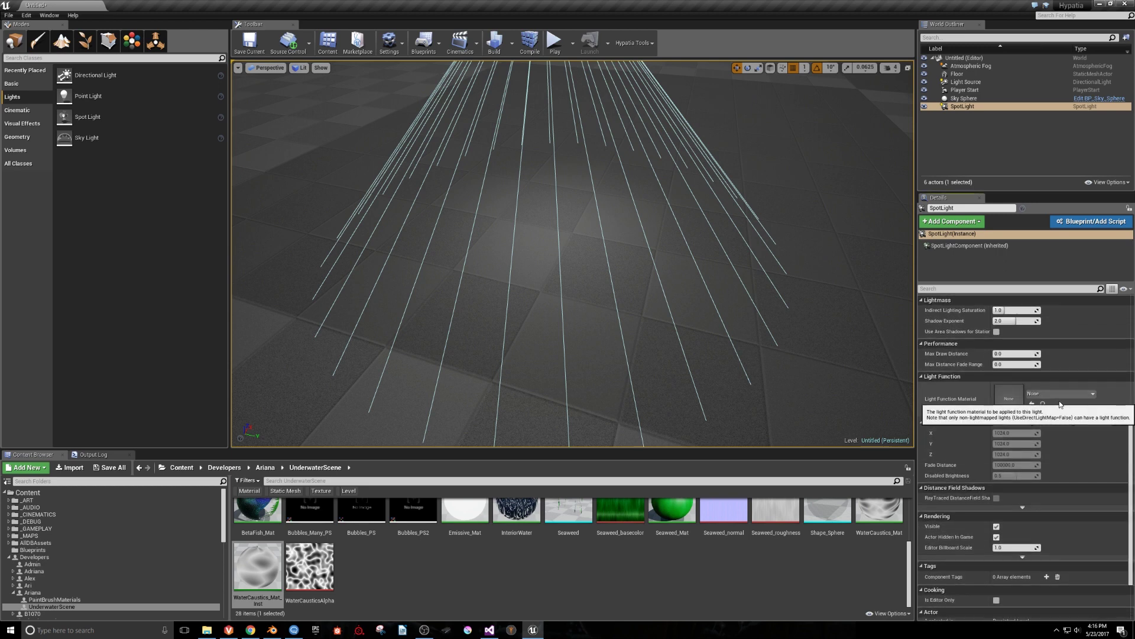
pyautogui.click(503, 581)
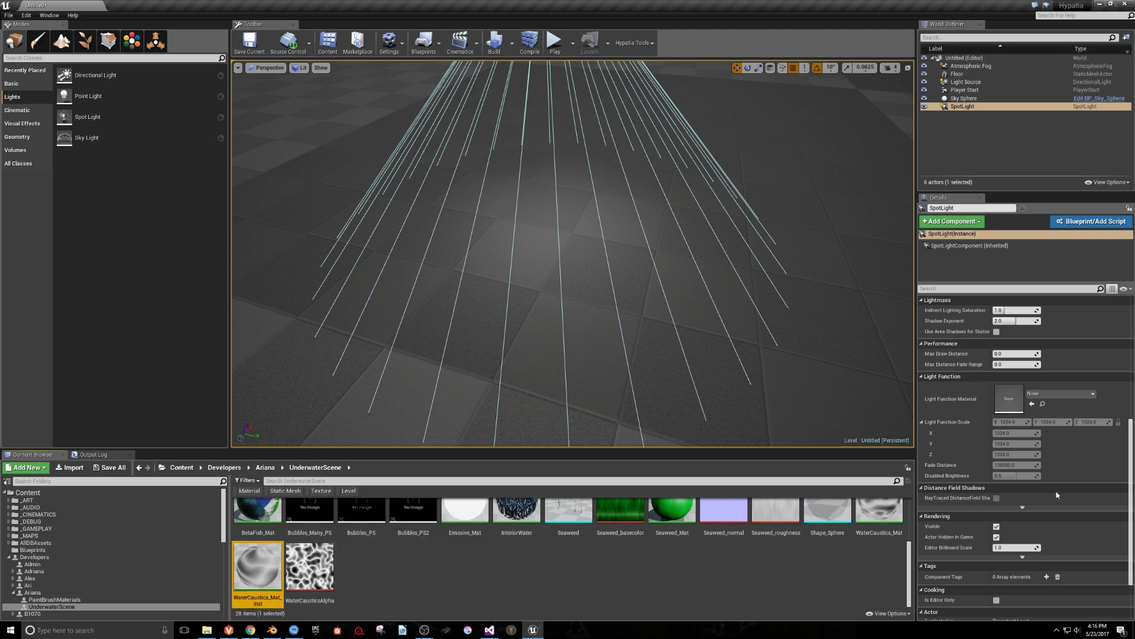
pyautogui.click(1032, 404)
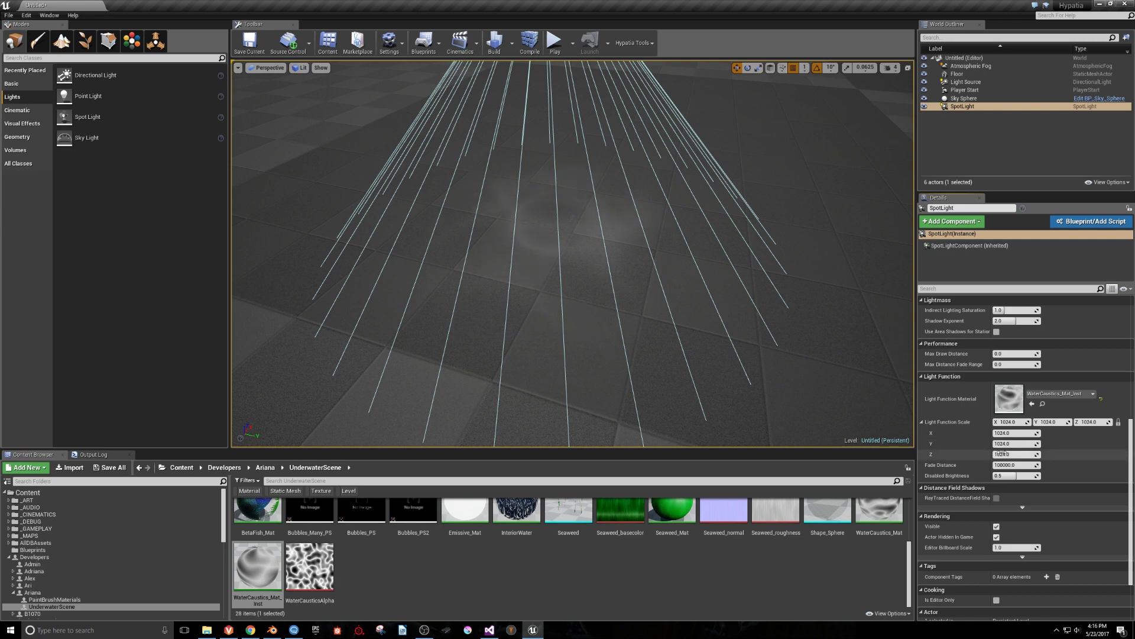
# Raise the spot light's intensity to about 43033 and change its light color to pale yellow.
pyautogui.moveTo(1132, 476); pyautogui.dragTo(1131, 349)
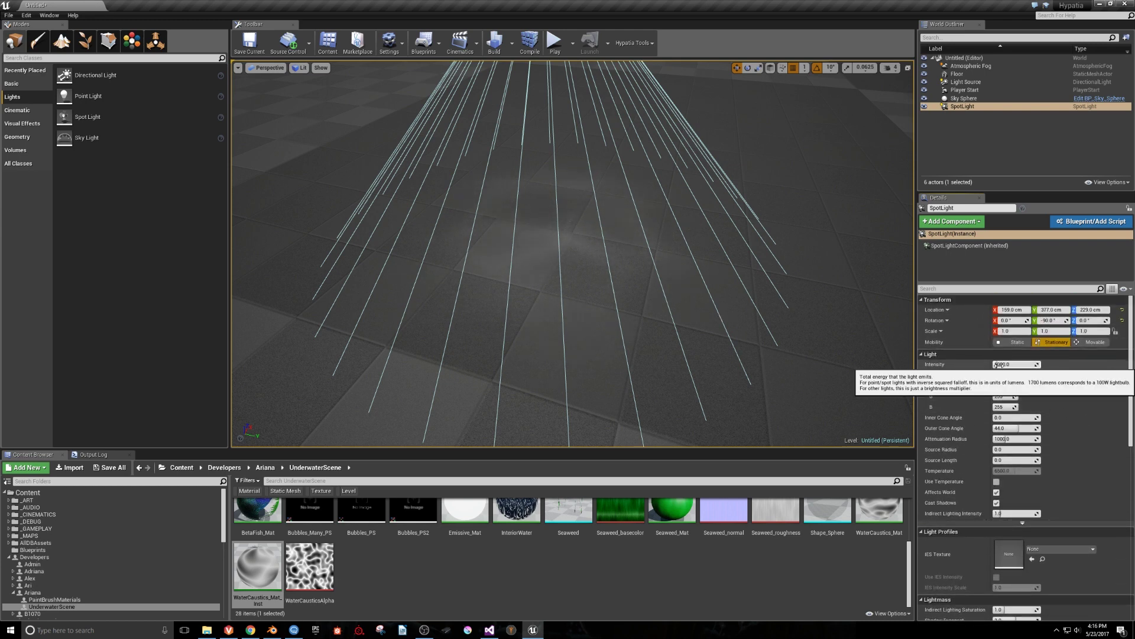
pyautogui.moveTo(999, 365); pyautogui.dragTo(1059, 365)
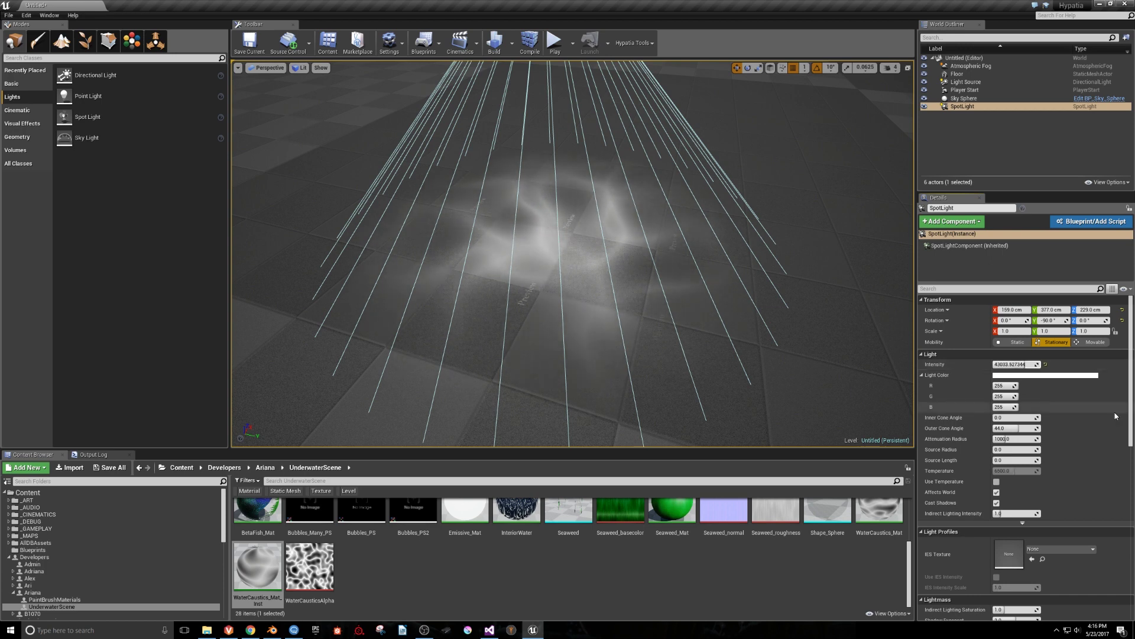
pyautogui.click(1046, 375)
pyautogui.click(947, 474)
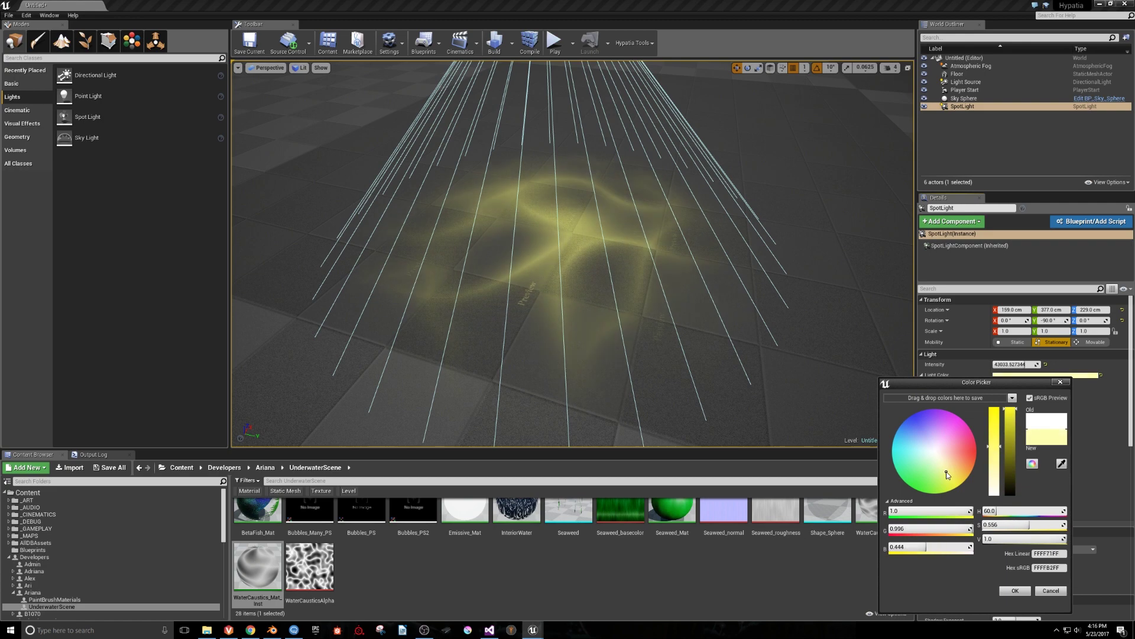
pyautogui.click(1060, 382)
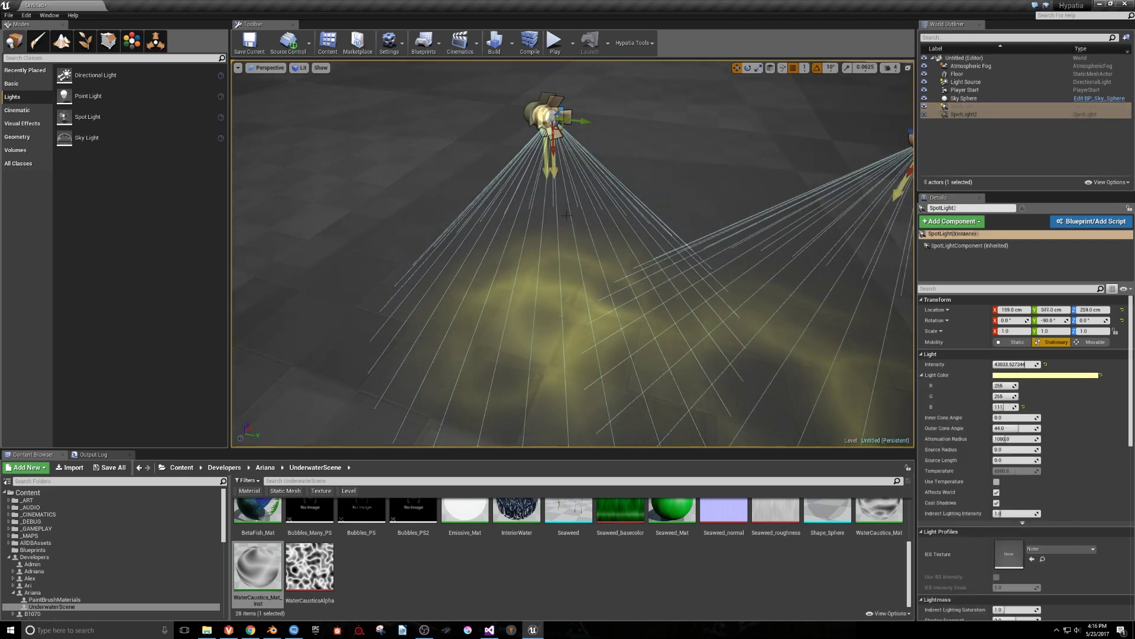
# Duplicate the yellow spot light twice, spacing the copies apart over the floor, and color the first copy blue and the second pink.
pyautogui.moveTo(646, 320); pyautogui.dragTo(734, 266, button='right')
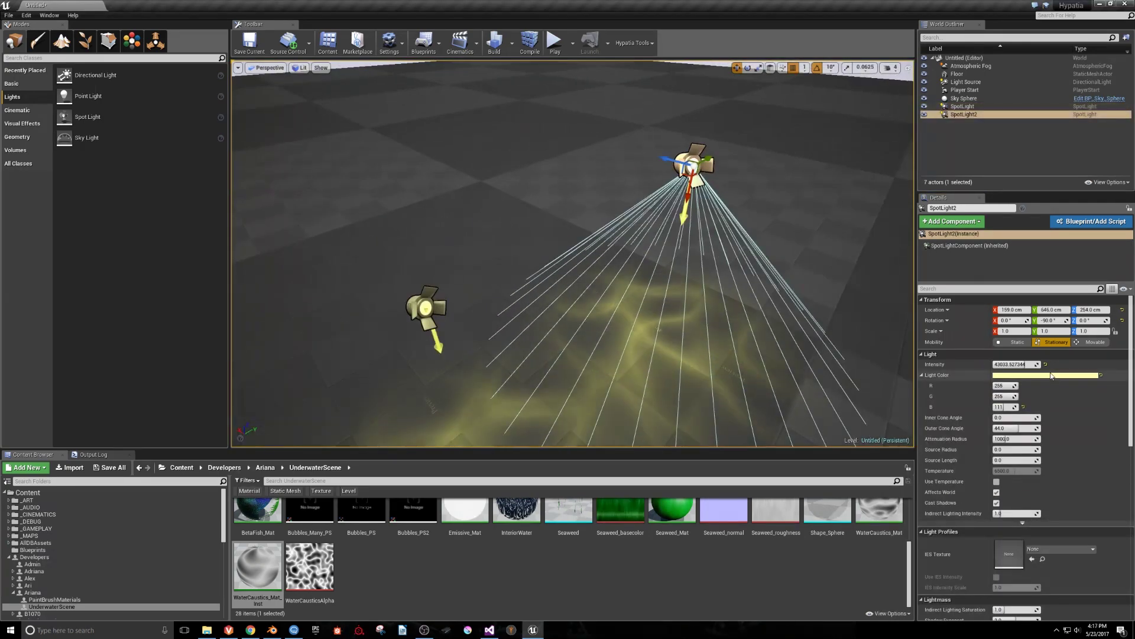
pyautogui.click(1050, 375)
pyautogui.click(900, 436)
pyautogui.keyDown('alt'); pyautogui.moveTo(671, 158); pyautogui.dragTo(487, 111); pyautogui.keyUp('alt')
pyautogui.click(1045, 375)
pyautogui.click(929, 436)
# Open WaterCaustics_Mat_Inst for editing beside the lights and set its Intensity, U tiling and V tiling to 1.0.
pyautogui.moveTo(717, 291); pyautogui.dragTo(717, 354, button='right')
pyautogui.rightClick(718, 291)
pyautogui.click(757, 276)
pyautogui.moveTo(757, 276); pyautogui.dragTo(713, 269, button='right')
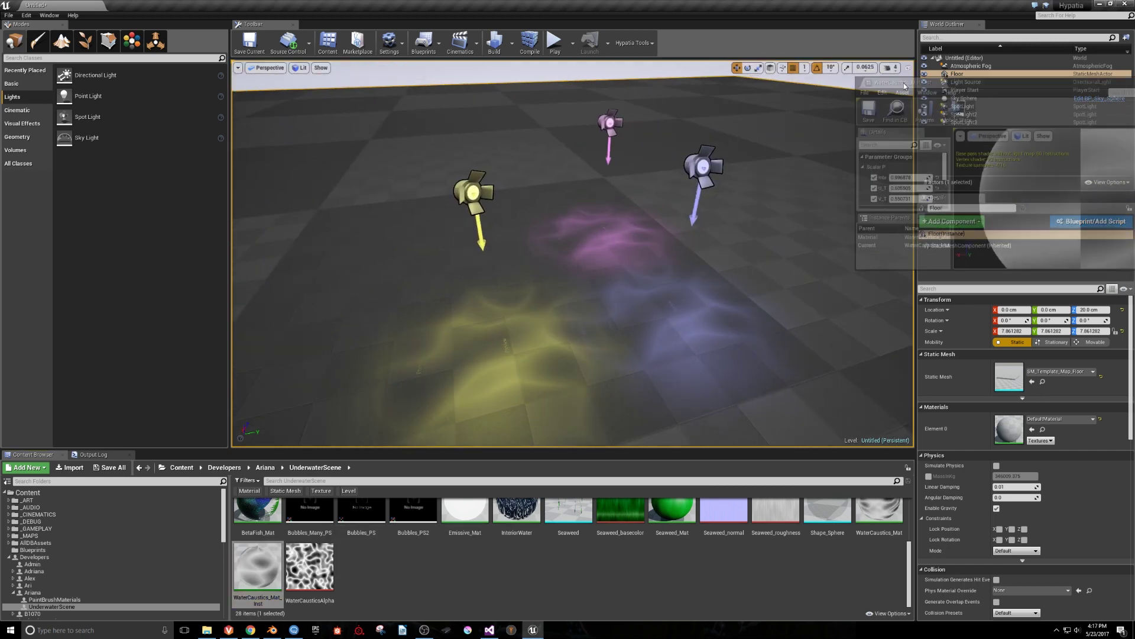
pyautogui.moveTo(897, 254); pyautogui.dragTo(898, 312)
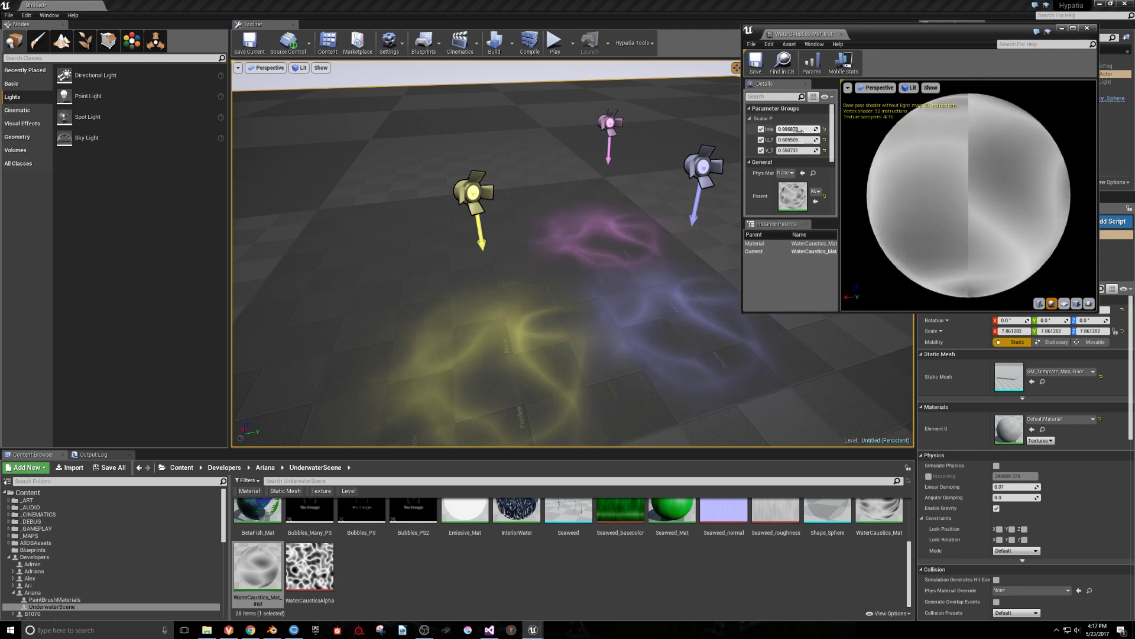
pyautogui.click(793, 129)
pyautogui.write('1')
pyautogui.press('Return')
pyautogui.click(799, 140)
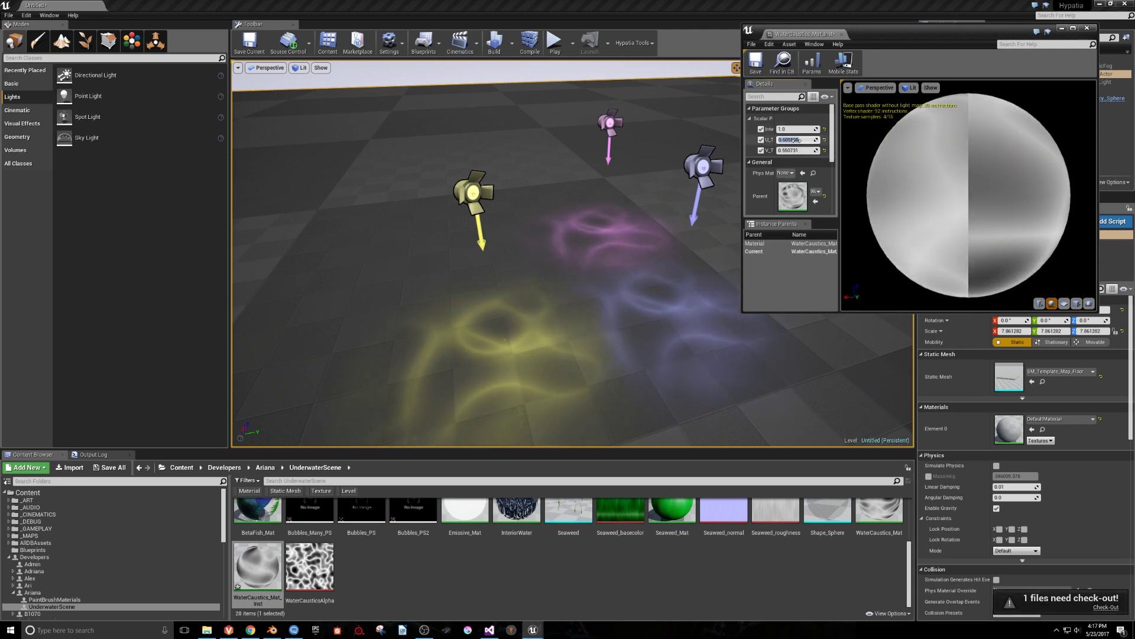
pyautogui.write('1.0')
pyautogui.click(798, 151)
pyautogui.write('1.0')
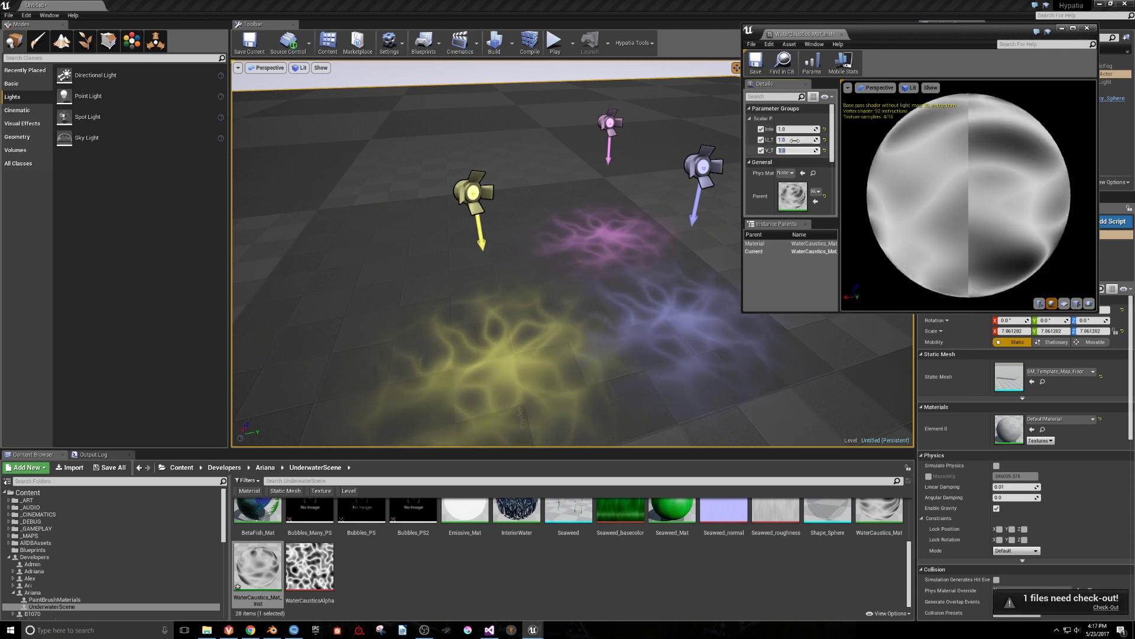
# Try a U tiling of 5.0 and an Intensity of 2.0 on the caustics material instance.
pyautogui.click(798, 139)
pyautogui.write('5.0')
pyautogui.click(795, 130)
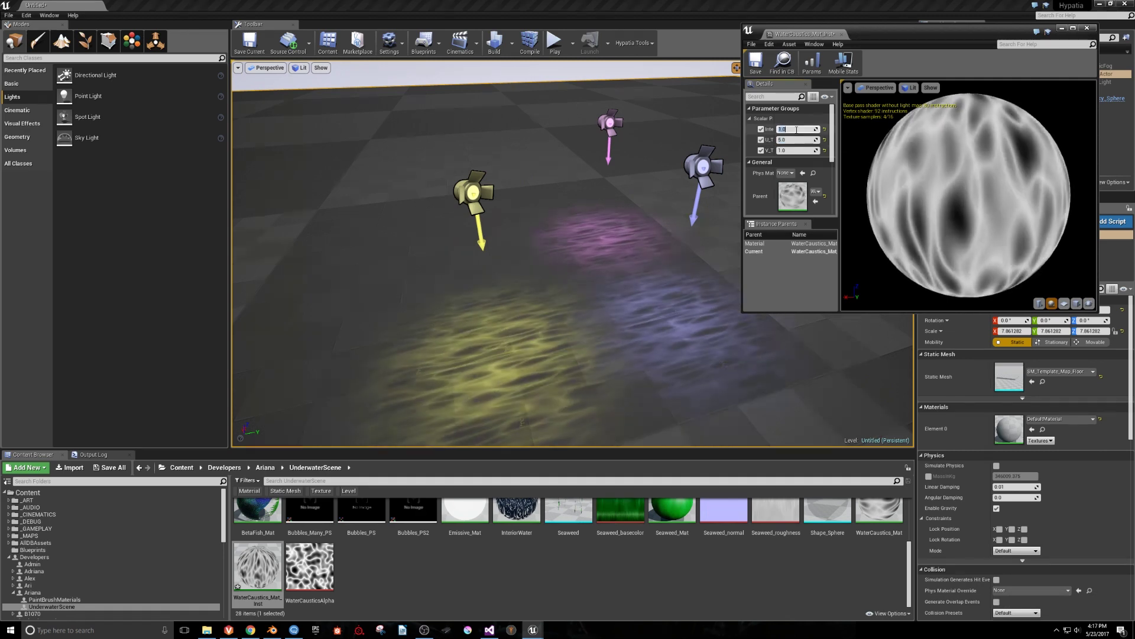
pyautogui.write('2')
pyautogui.press('Return')
# Try 2.0 for both the U and V tiling of the caustics material instance.
pyautogui.click(794, 141)
pyautogui.write('2.0')
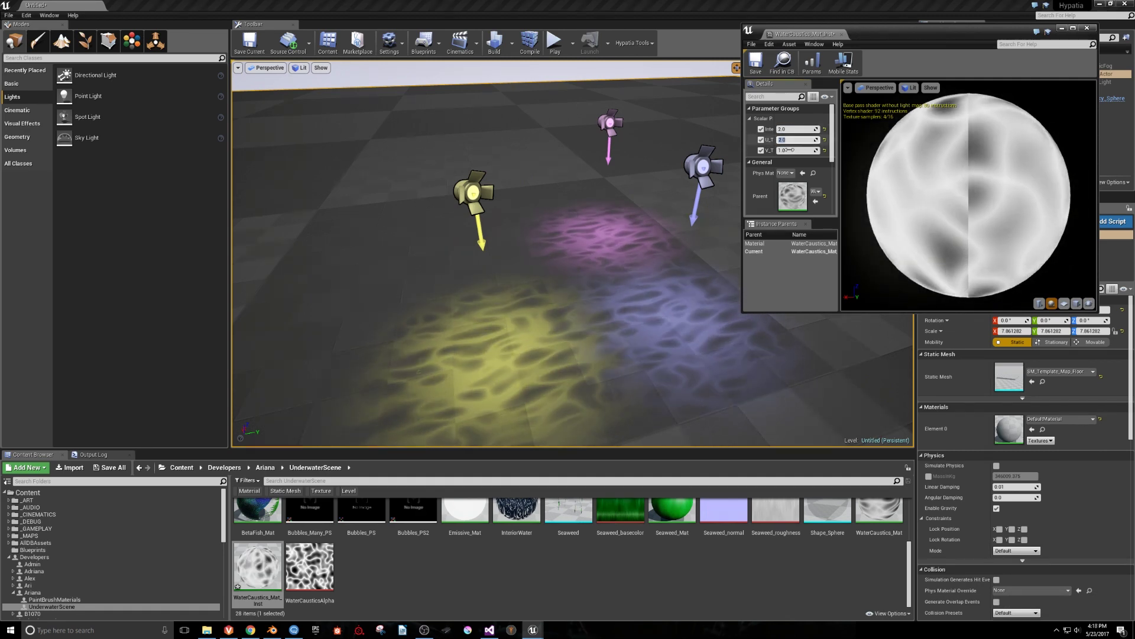
pyautogui.click(790, 150)
pyautogui.write('2.0')
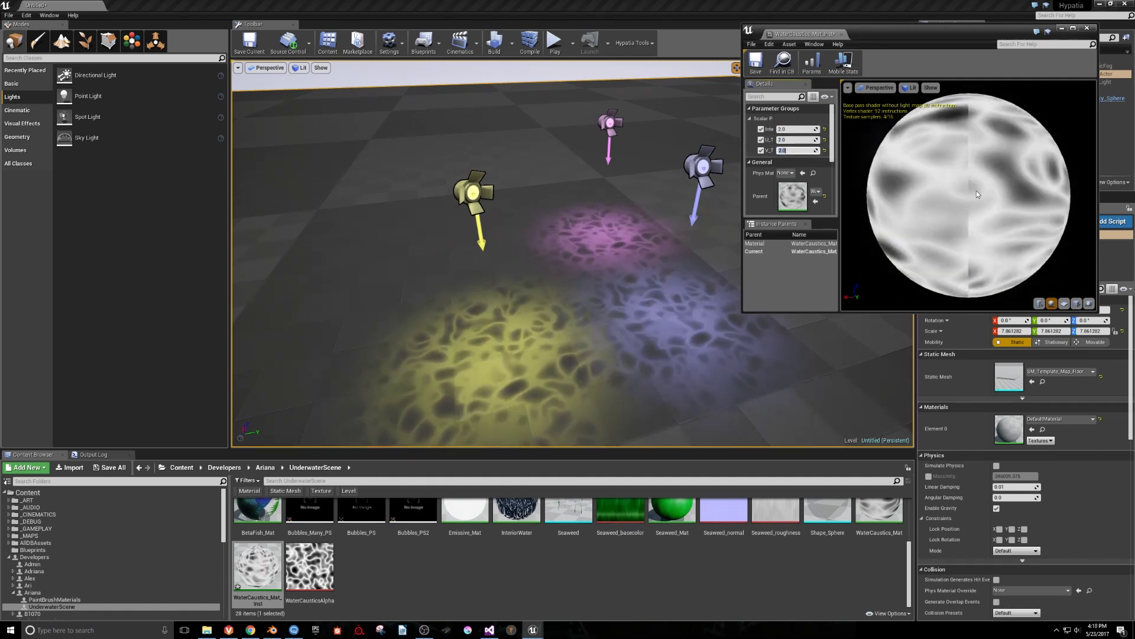
# Reset the instance's Intensity, U tiling and V tiling to their defaults and close the instance editor.
pyautogui.click(825, 129)
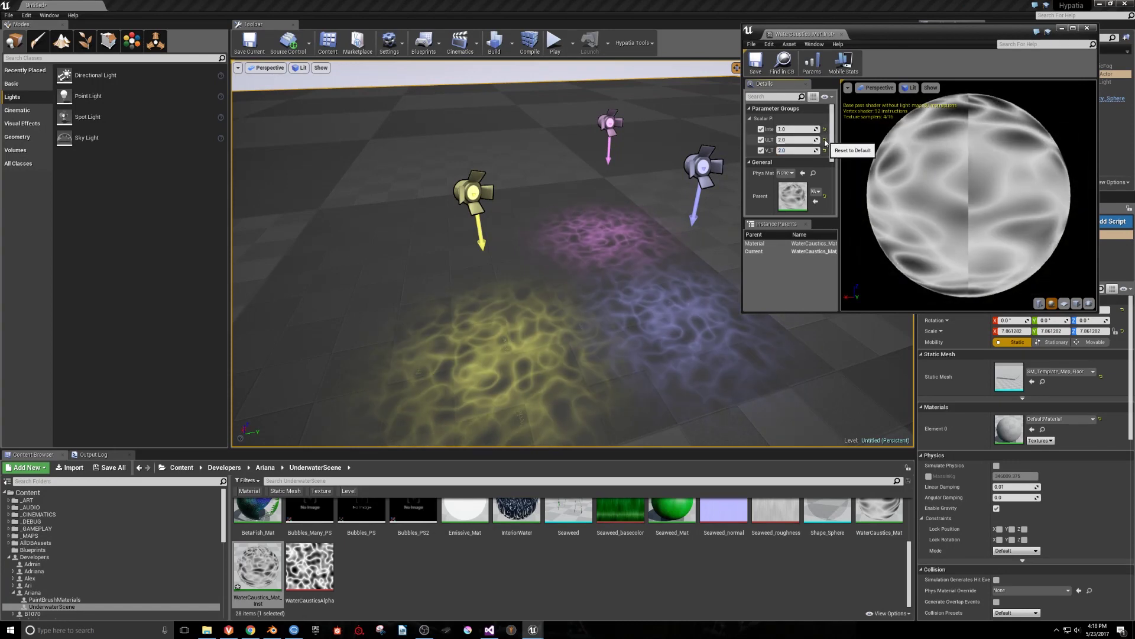
pyautogui.click(825, 139)
pyautogui.click(825, 150)
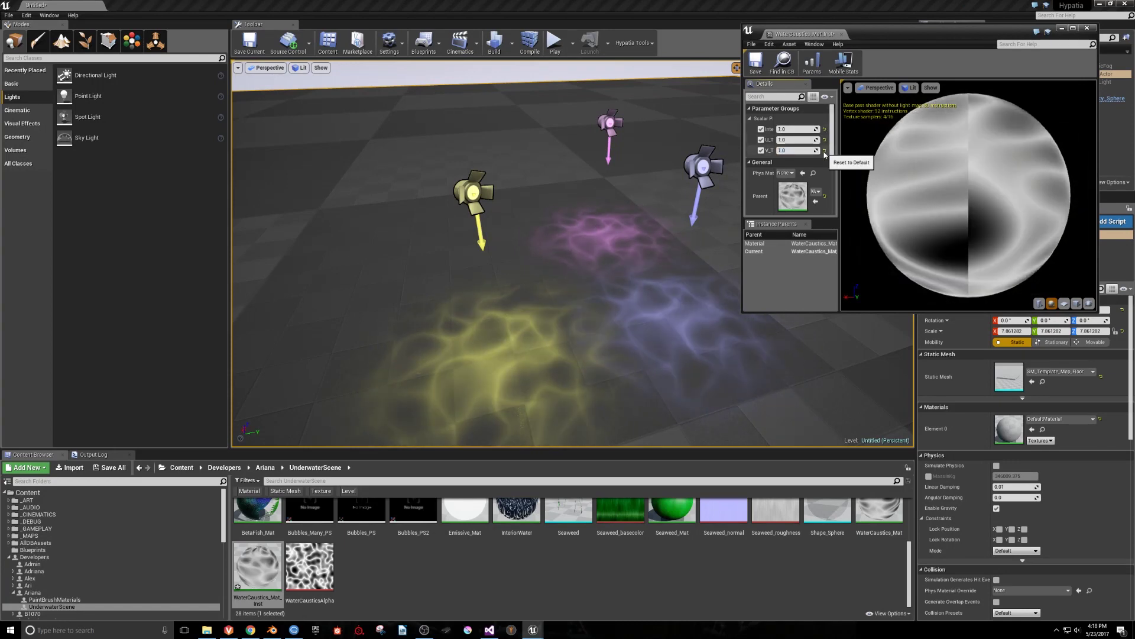
pyautogui.click(1087, 28)
# Widen the yellow spot light's cone to an inner angle of about 38.7 and an outer angle of about 60.1.
pyautogui.moveTo(761, 248); pyautogui.dragTo(796, 242, button='middle')
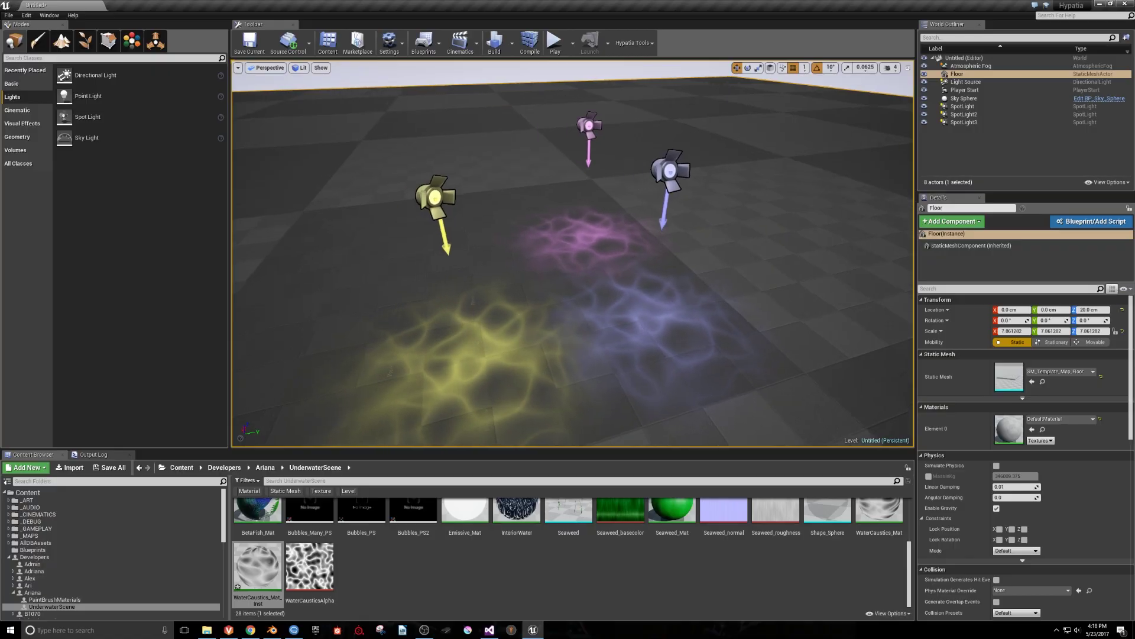
pyautogui.moveTo(727, 253); pyautogui.dragTo(834, 243, button='middle')
pyautogui.click(543, 186)
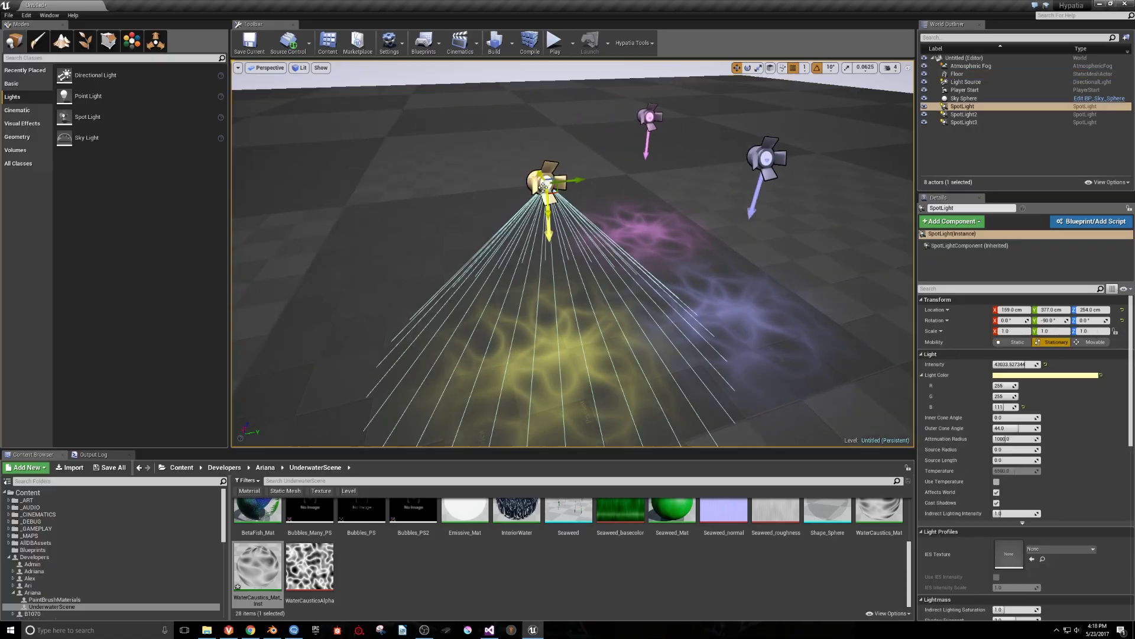
pyautogui.moveTo(1004, 417); pyautogui.dragTo(1036, 428)
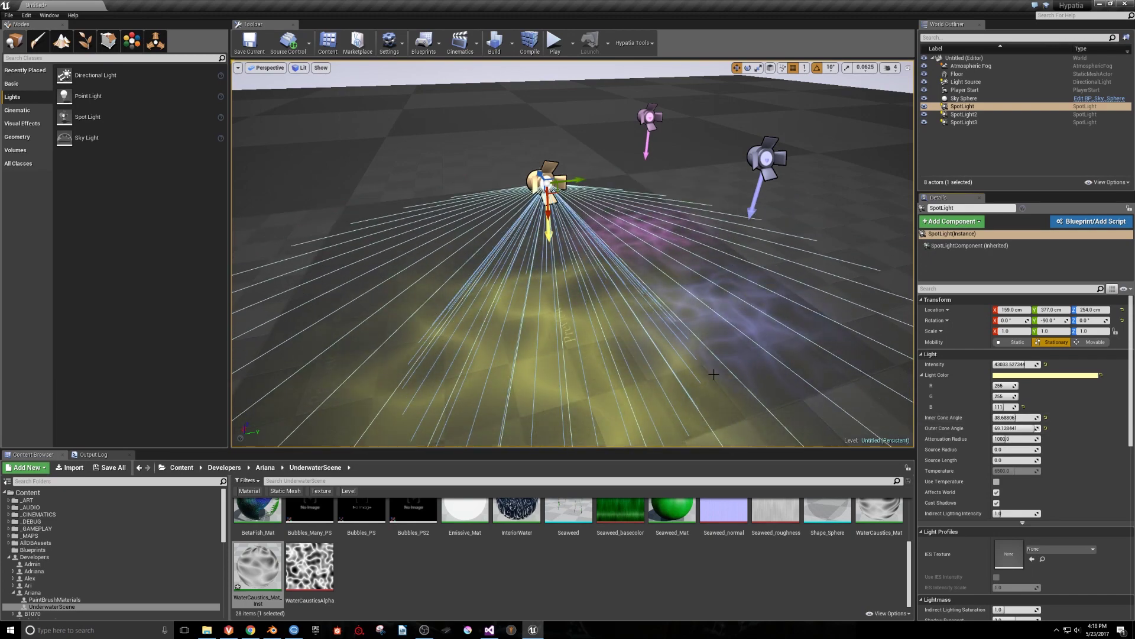
# Raise the yellow spot light to a Z location of 299 cm and clear the selection.
pyautogui.moveTo(712, 375); pyautogui.dragTo(627, 175, button='right')
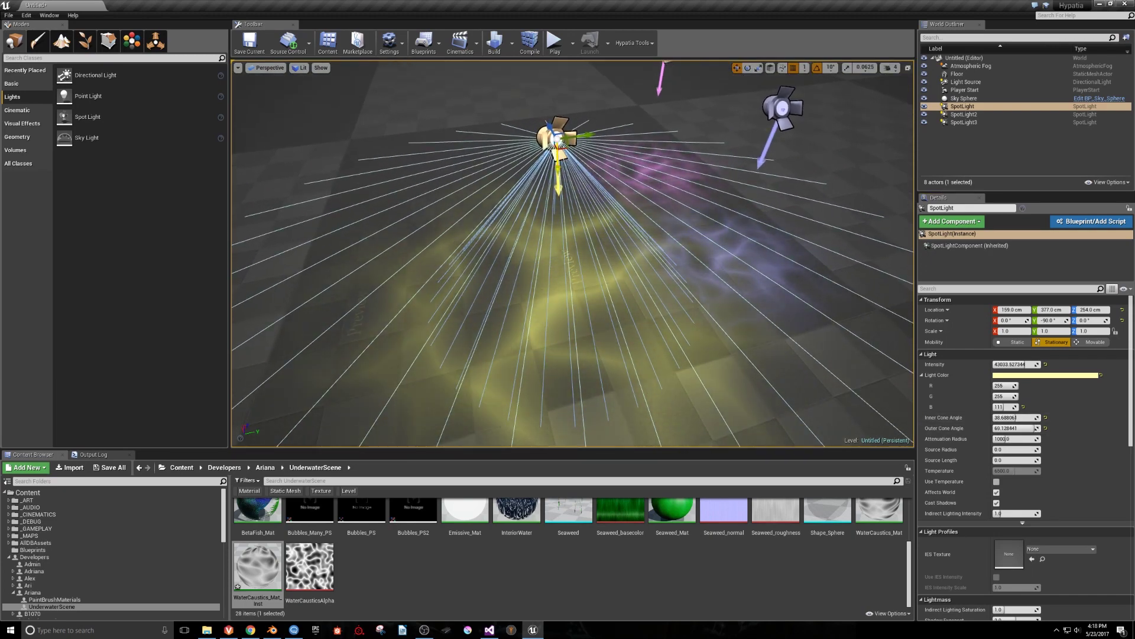
pyautogui.moveTo(559, 172); pyautogui.dragTo(562, 124)
pyautogui.moveTo(850, 287); pyautogui.dragTo(834, 308, button='right')
pyautogui.scroll(-5, 850, 287)
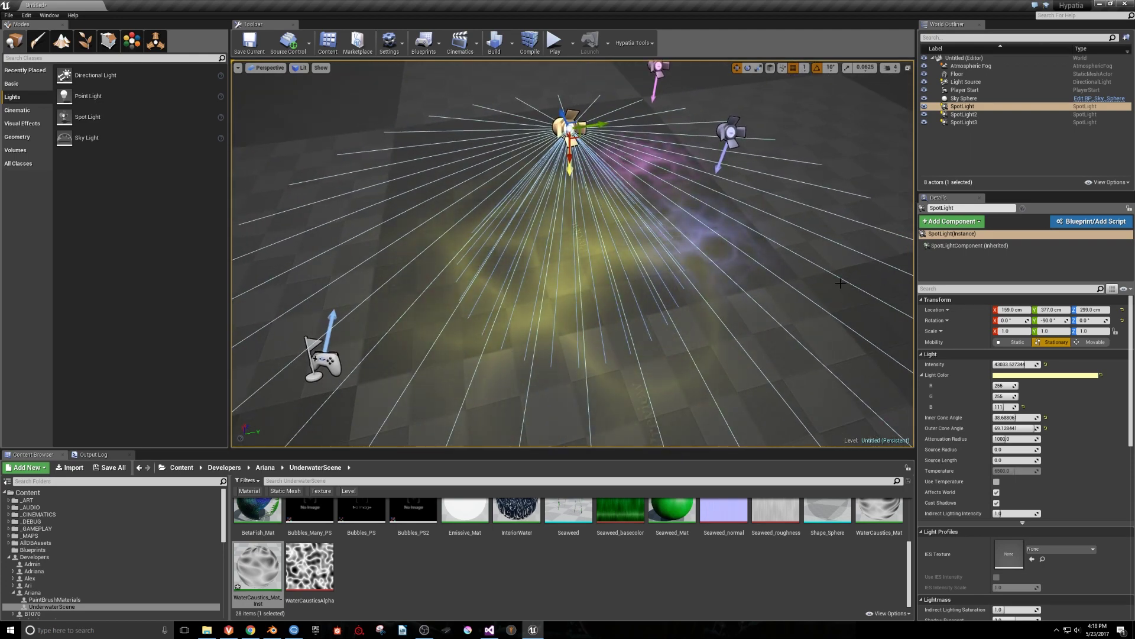
pyautogui.click(758, 329)
pyautogui.moveTo(760, 335); pyautogui.dragTo(799, 264, button='right')
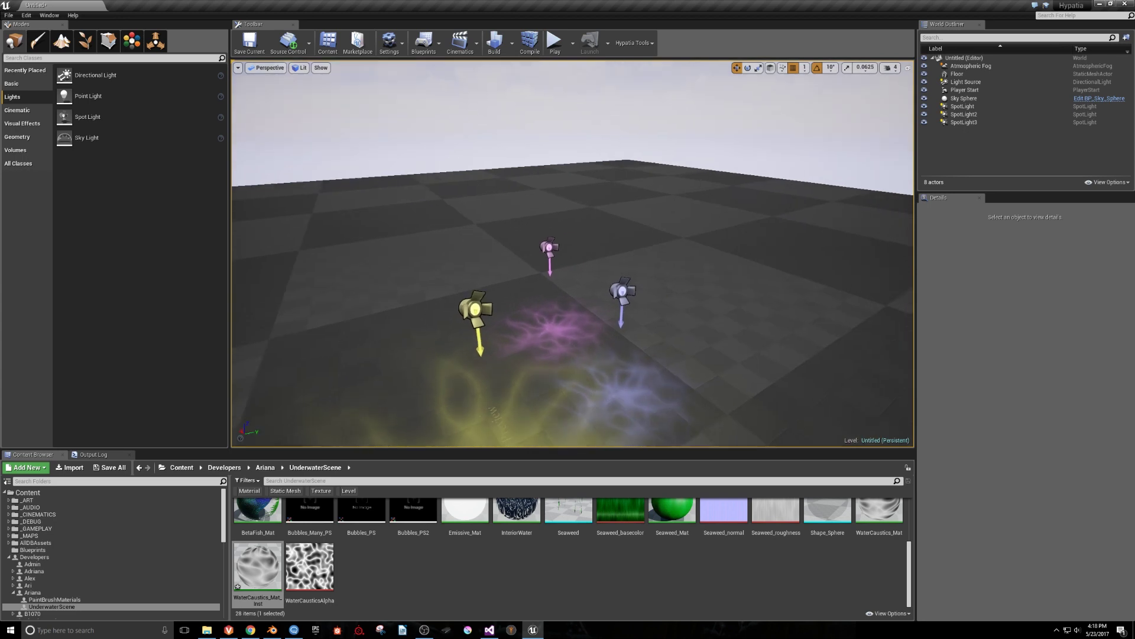
# Assign the WaterCaustics_Mat_Inst material instance as the light function material of the directional Light Source.
pyautogui.click(969, 83)
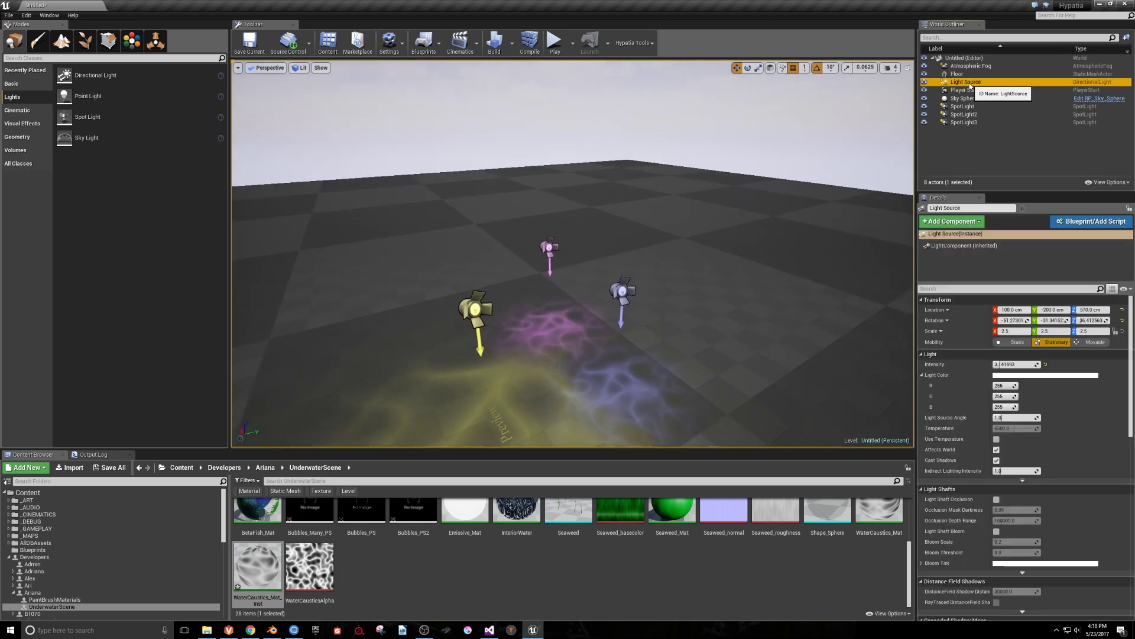
pyautogui.moveTo(1132, 385); pyautogui.dragTo(1119, 519)
pyautogui.moveTo(257, 565); pyautogui.dragTo(1011, 470)
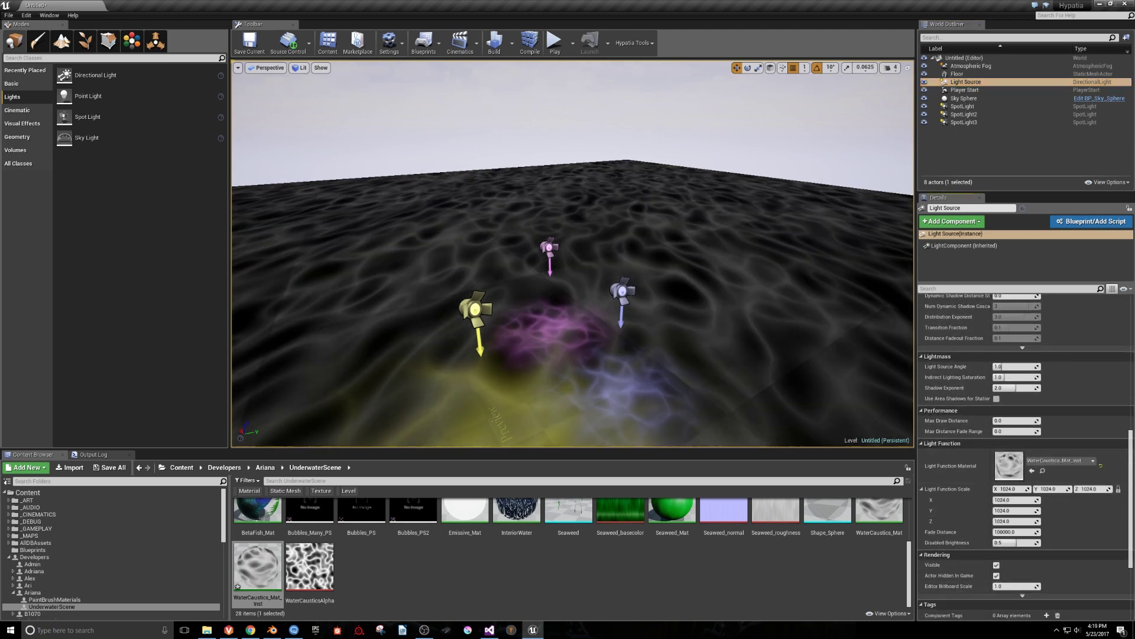
# Set the directional light's intensity to about 15.4 and tint its color pale cyan with hue 189 and saturation 0.337.
pyautogui.scroll(5, 1044, 362)
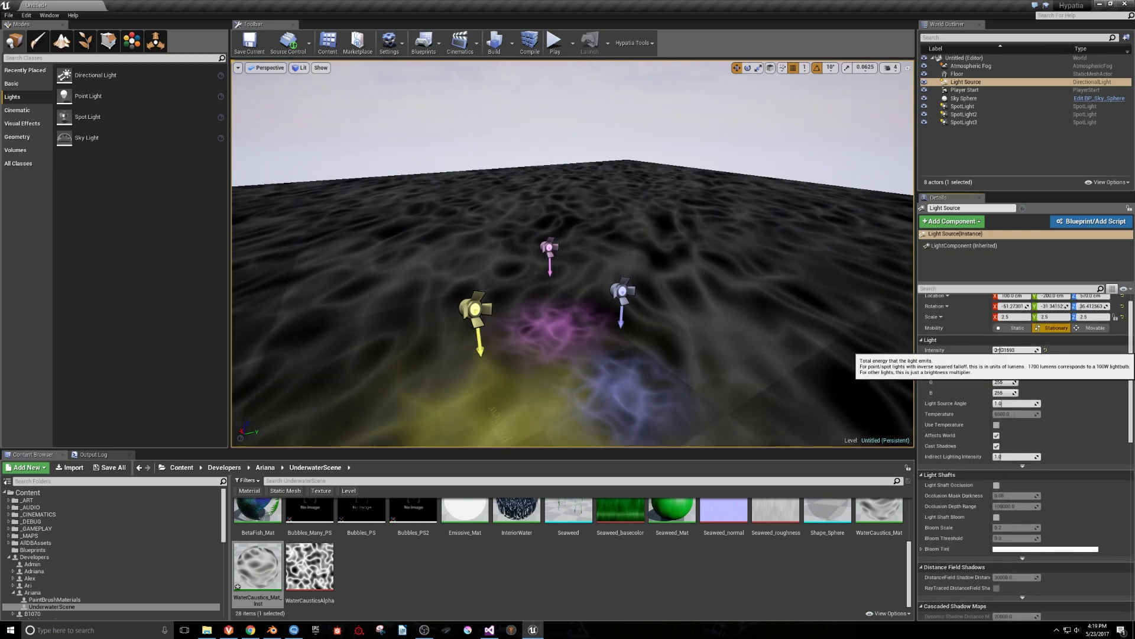
pyautogui.moveTo(1014, 350); pyautogui.dragTo(1065, 350)
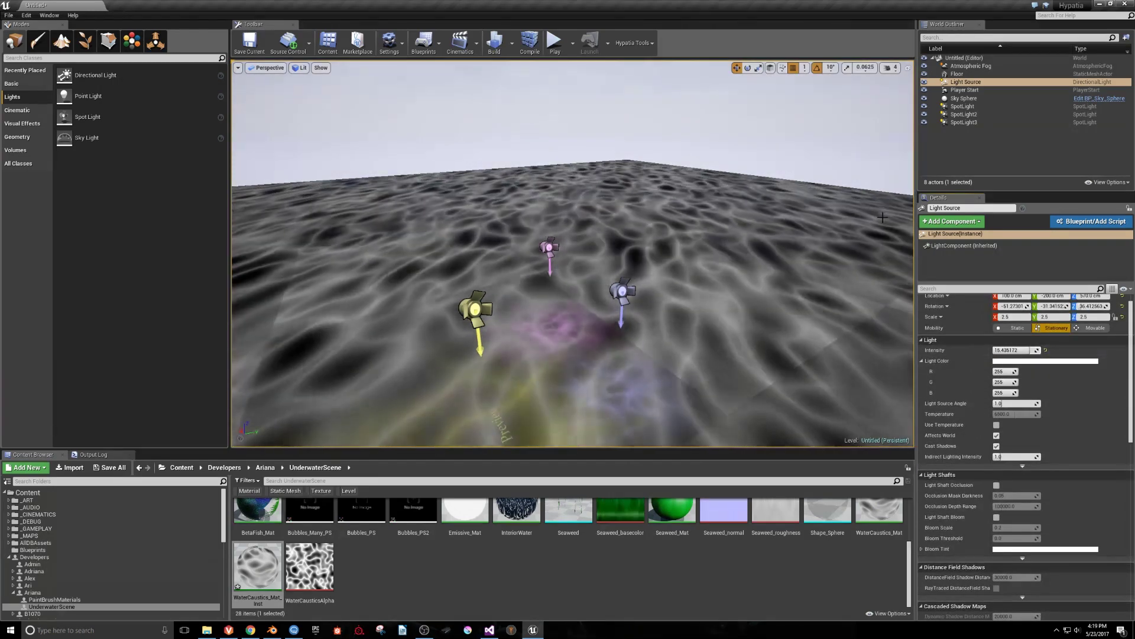
pyautogui.click(1046, 361)
pyautogui.click(880, 437)
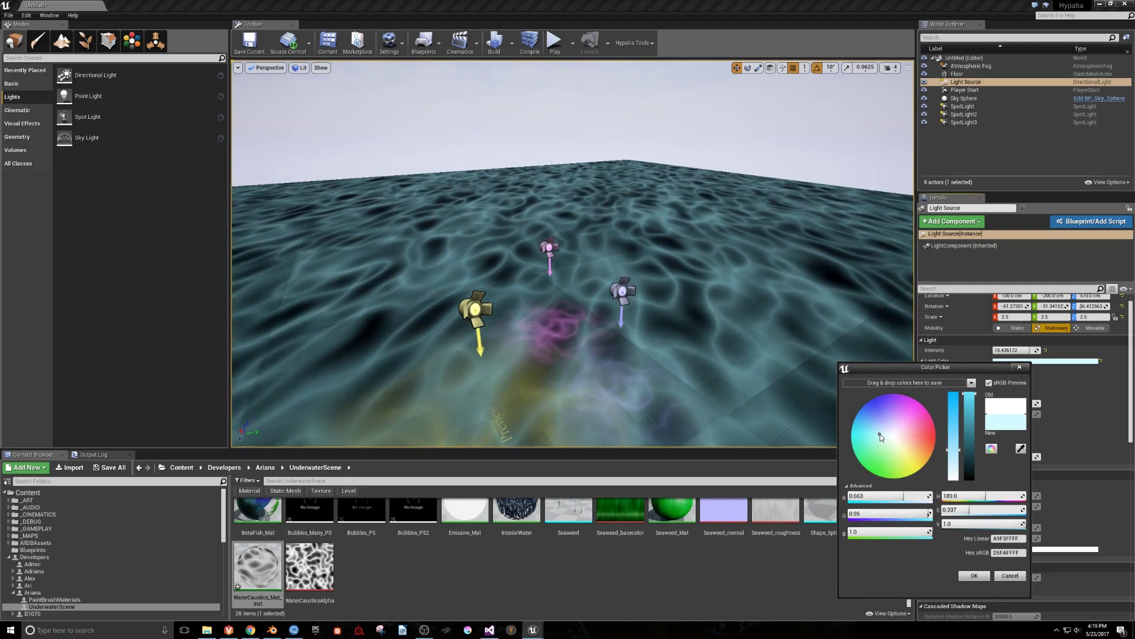
pyautogui.click(1018, 367)
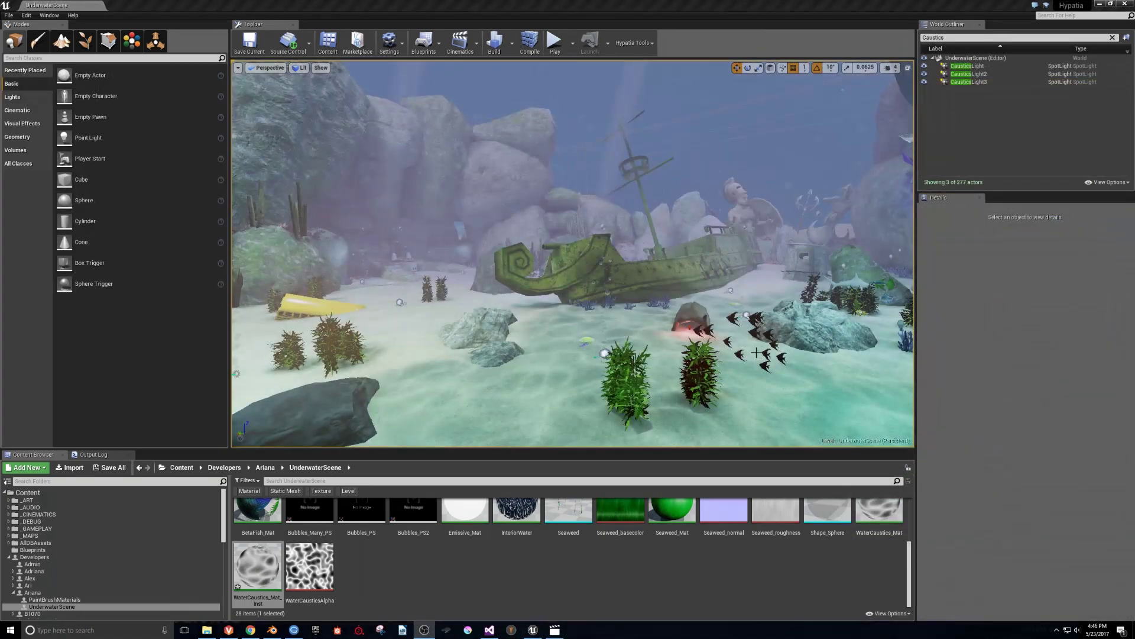
# Select all three caustics spot lights in the UnderwaterScene level and examine their placement above the seabed and shipwreck.
pyautogui.click(756, 352)
pyautogui.moveTo(757, 352); pyautogui.dragTo(778, 379, button='right')
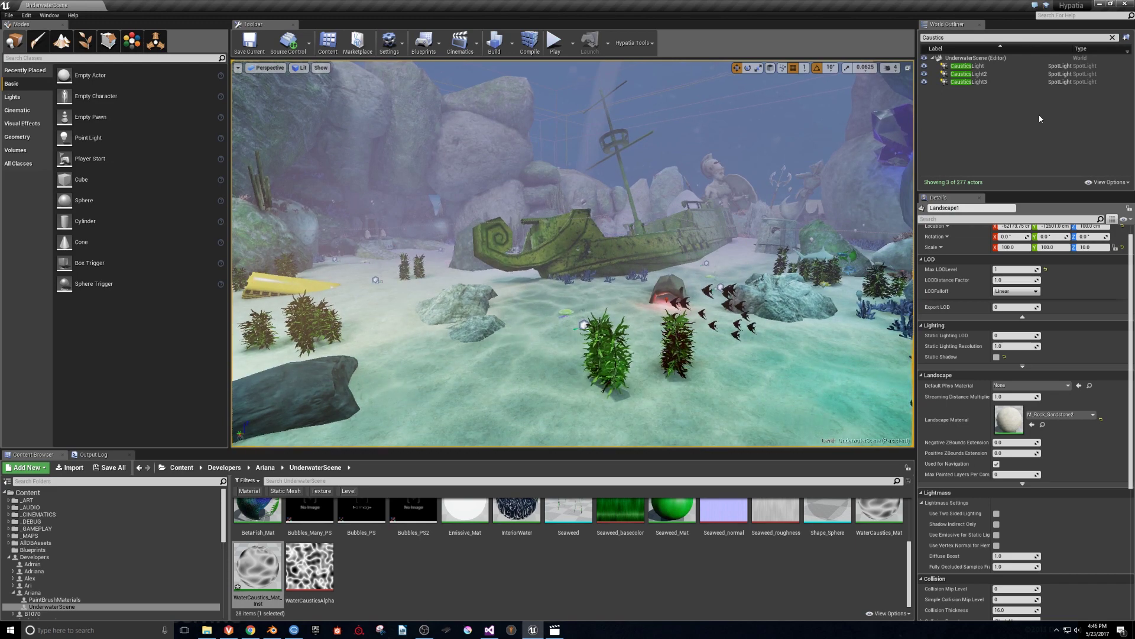
pyautogui.click(967, 66)
pyautogui.keyDown('shift'); pyautogui.click(985, 81); pyautogui.keyUp('shift')
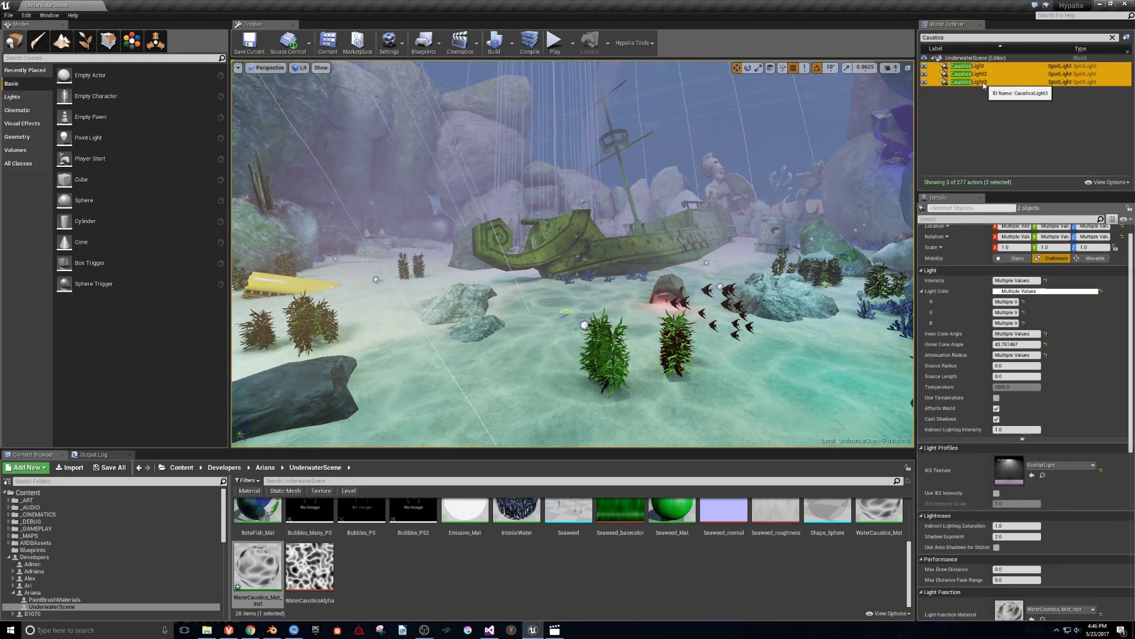
pyautogui.press('f')
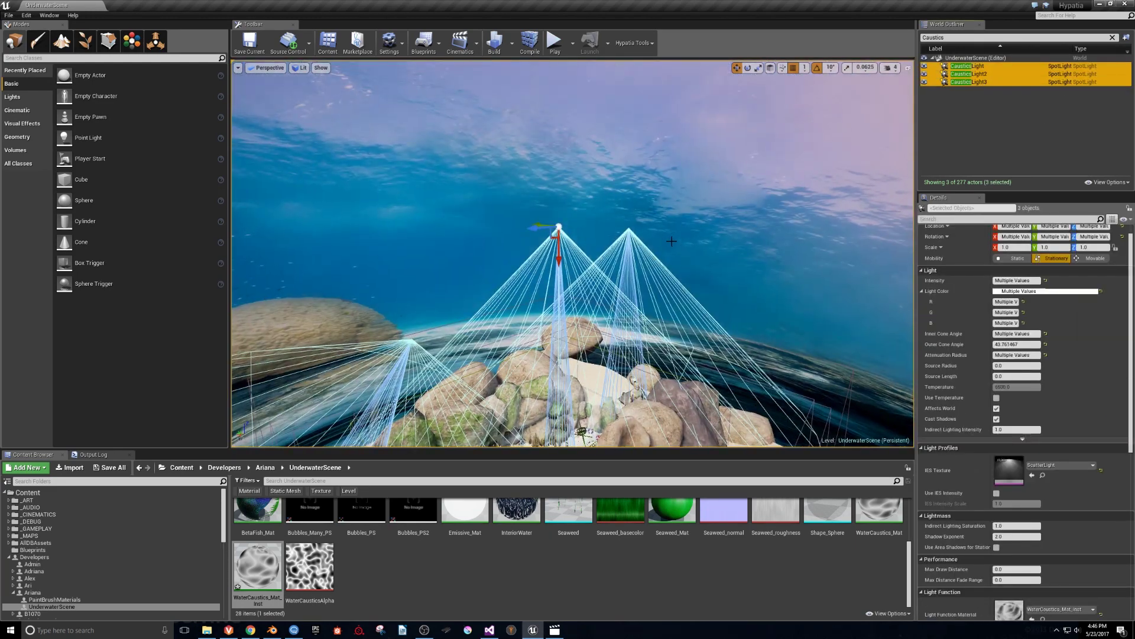
pyautogui.press('w')
pyautogui.moveTo(671, 241)
pyautogui.mouseDown(button='right')
pyautogui.moveTo(672, 354)
pyautogui.moveTo(639, 343)
pyautogui.moveTo(639, 249)
pyautogui.moveTo(672, 240)
pyautogui.mouseUp(button='right')
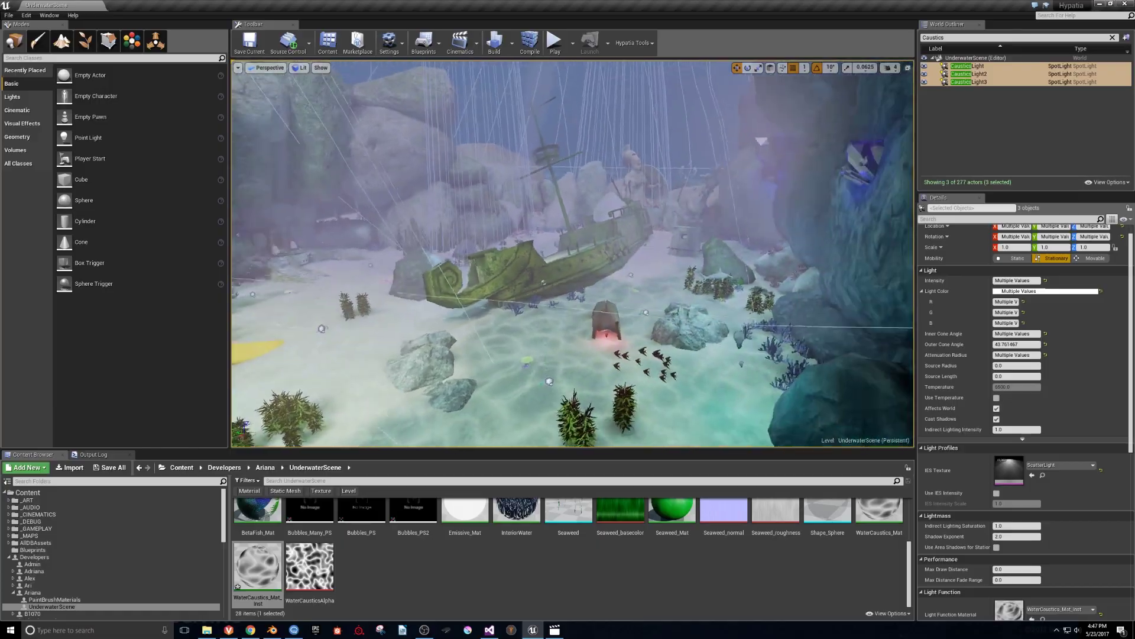